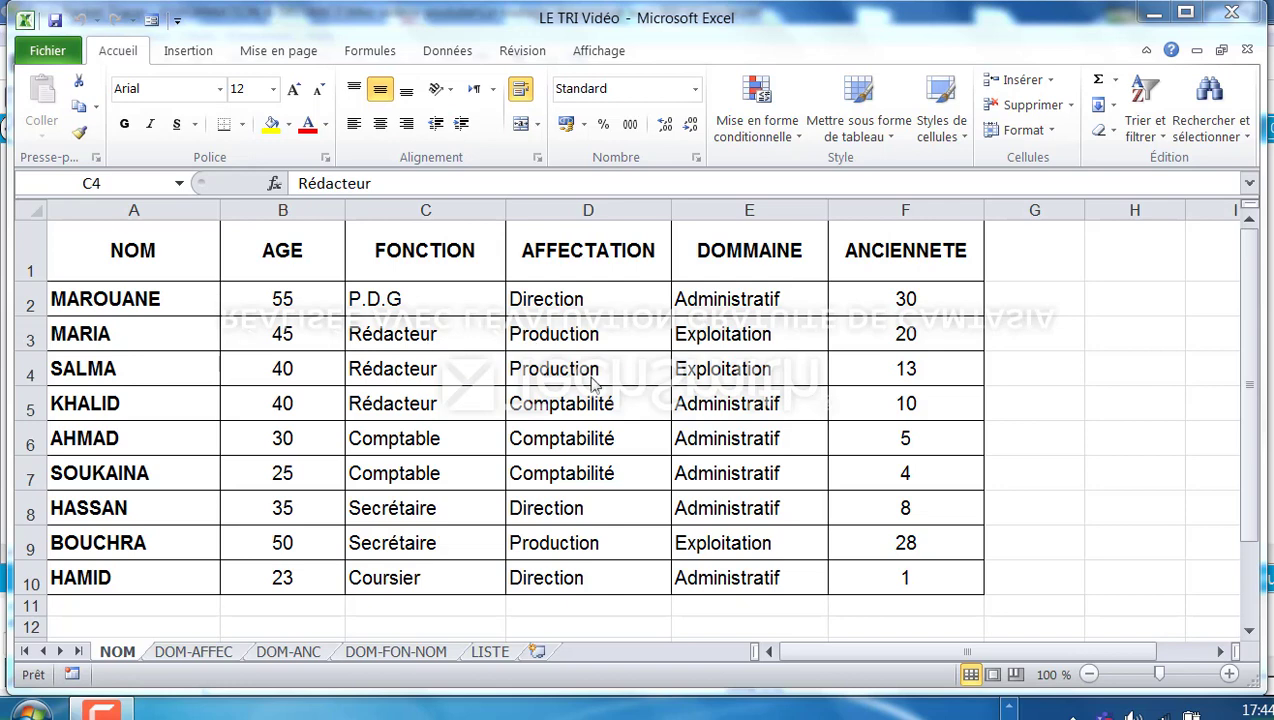
# Sort the employee table on the NOM sheet by the NOM column, from A to Z.
pyautogui.click(526, 401)
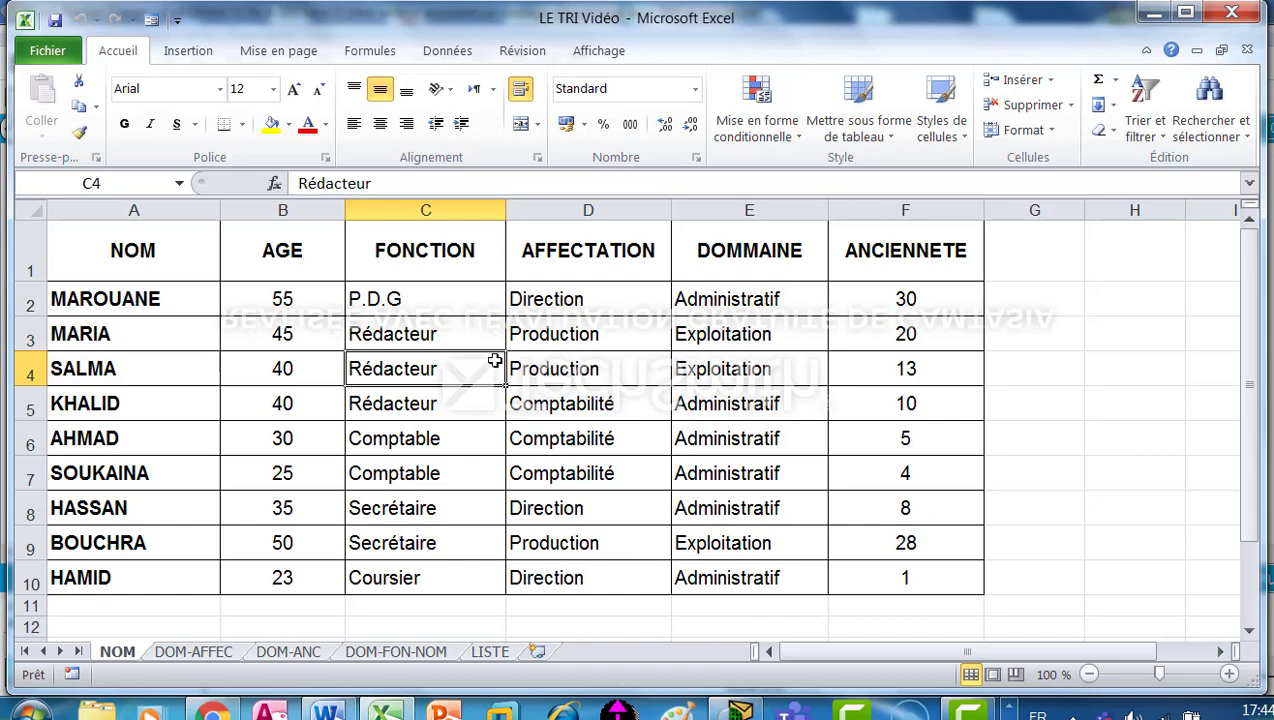
pyautogui.click(577, 374)
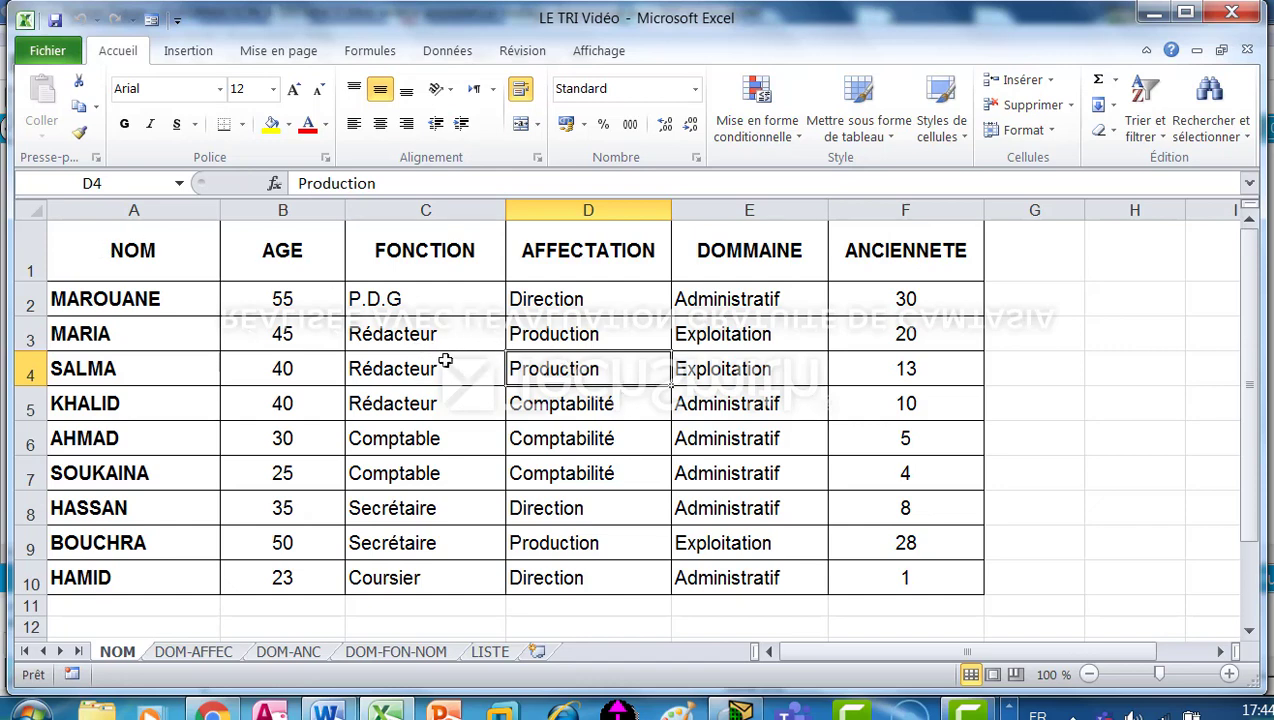
pyautogui.click(449, 55)
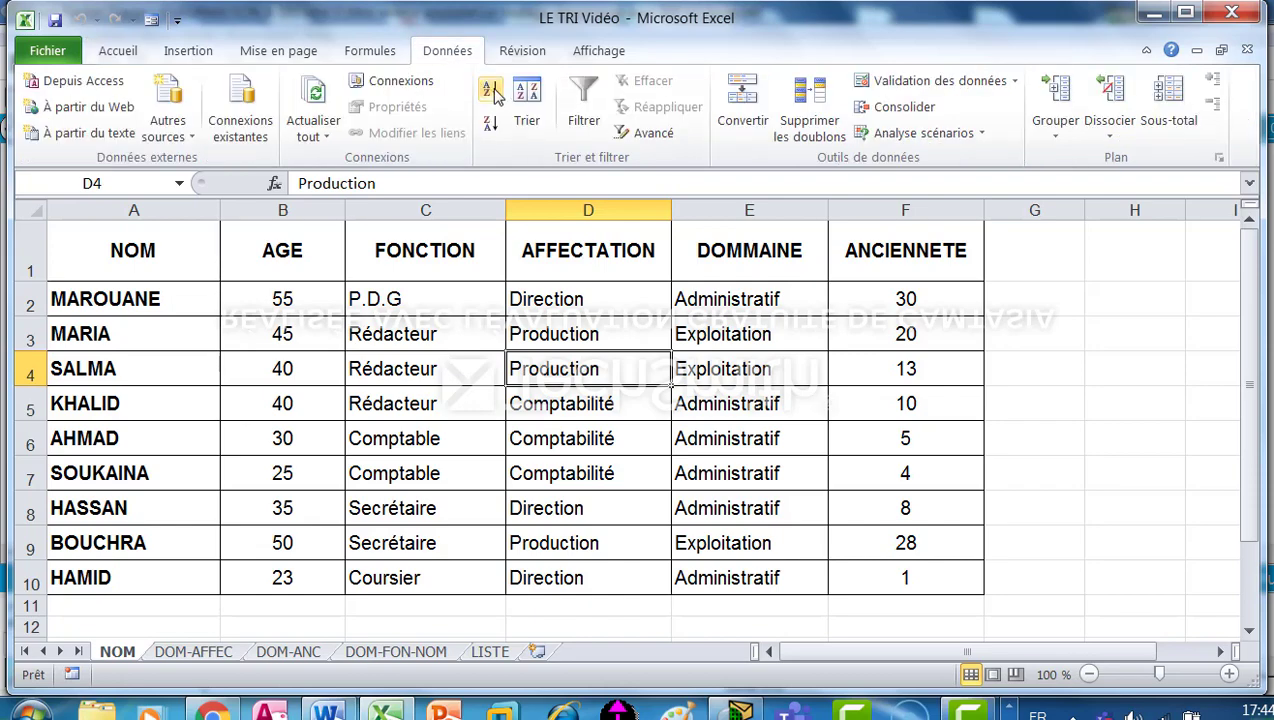
pyautogui.click(528, 108)
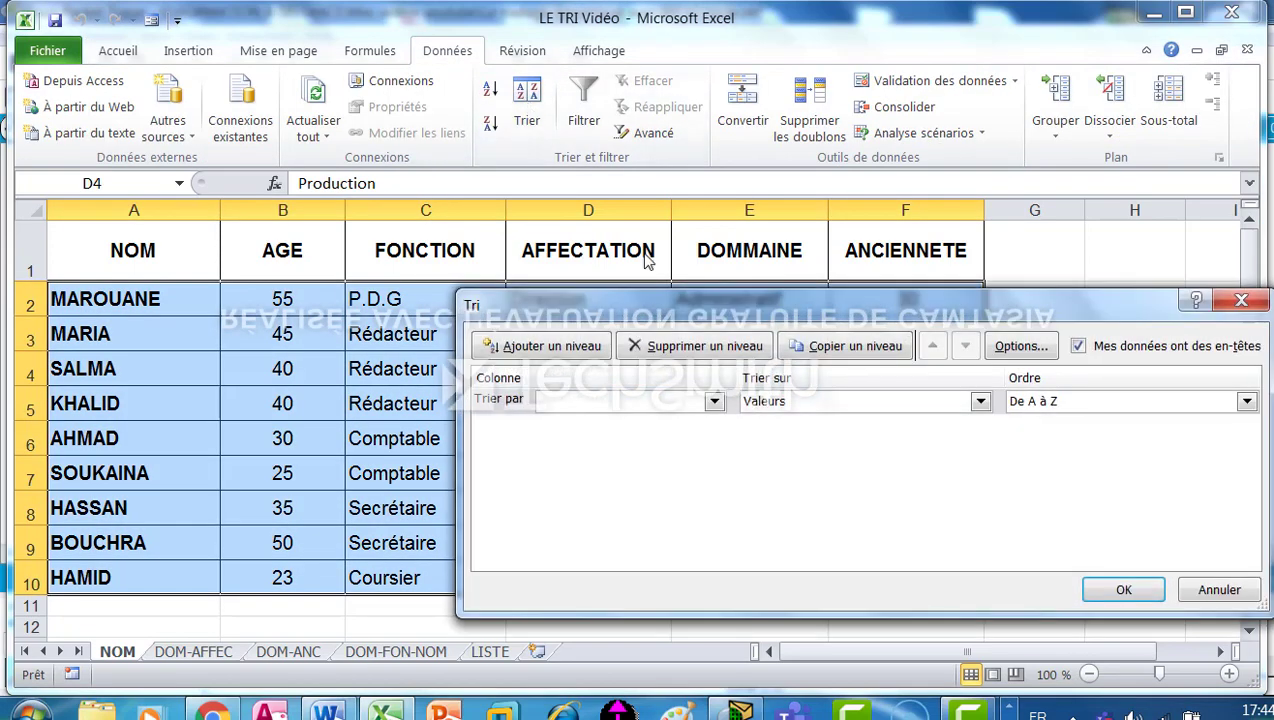
pyautogui.moveTo(706, 307); pyautogui.dragTo(628, 274)
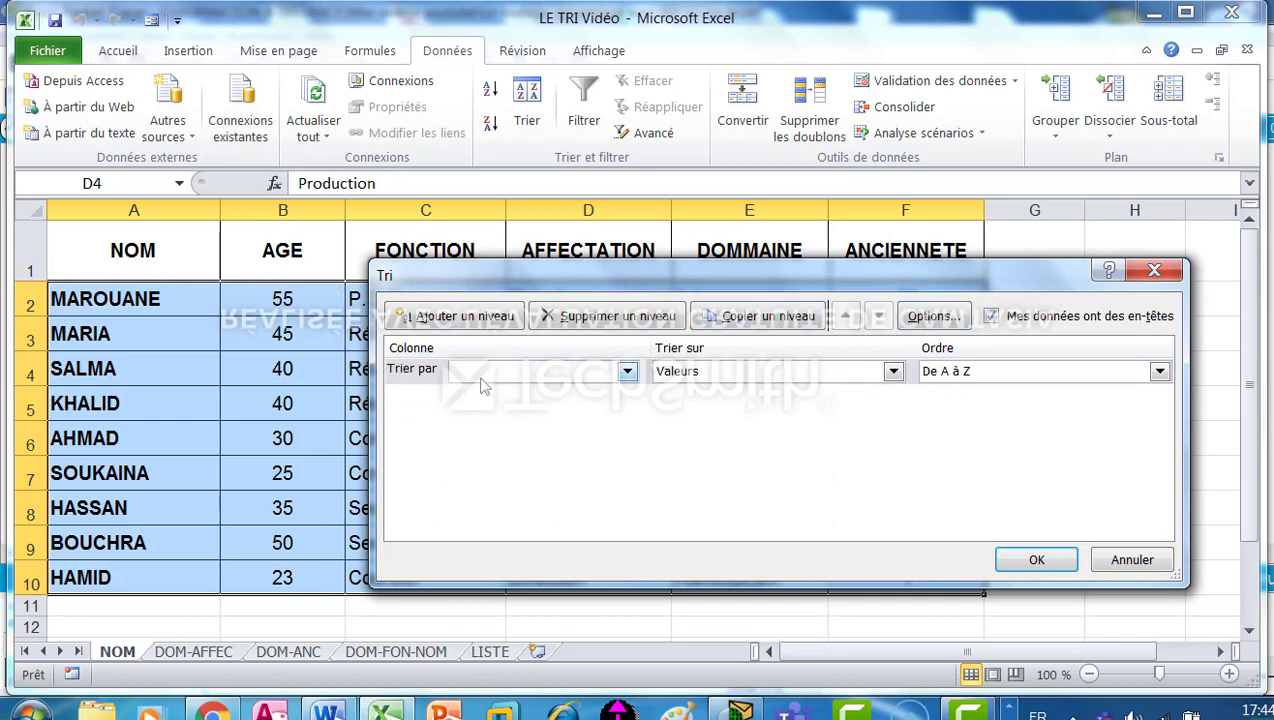
pyautogui.click(626, 374)
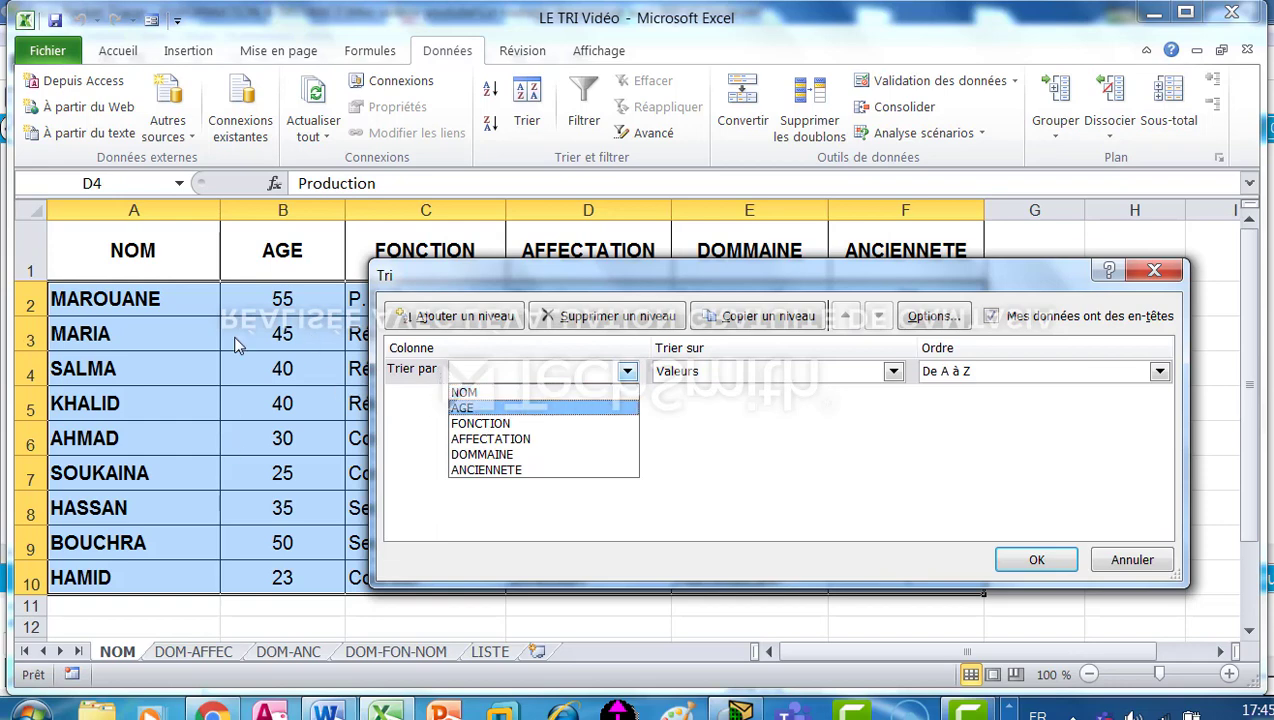
pyautogui.click(498, 398)
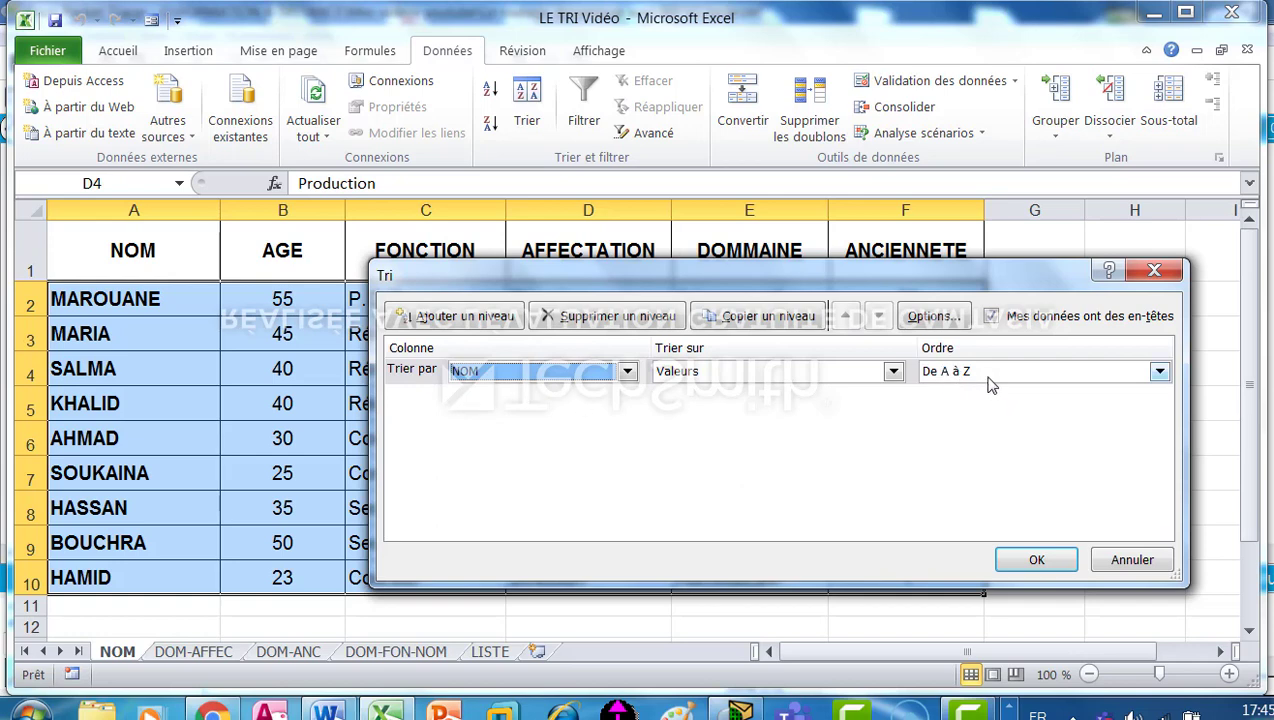
pyautogui.click(1036, 561)
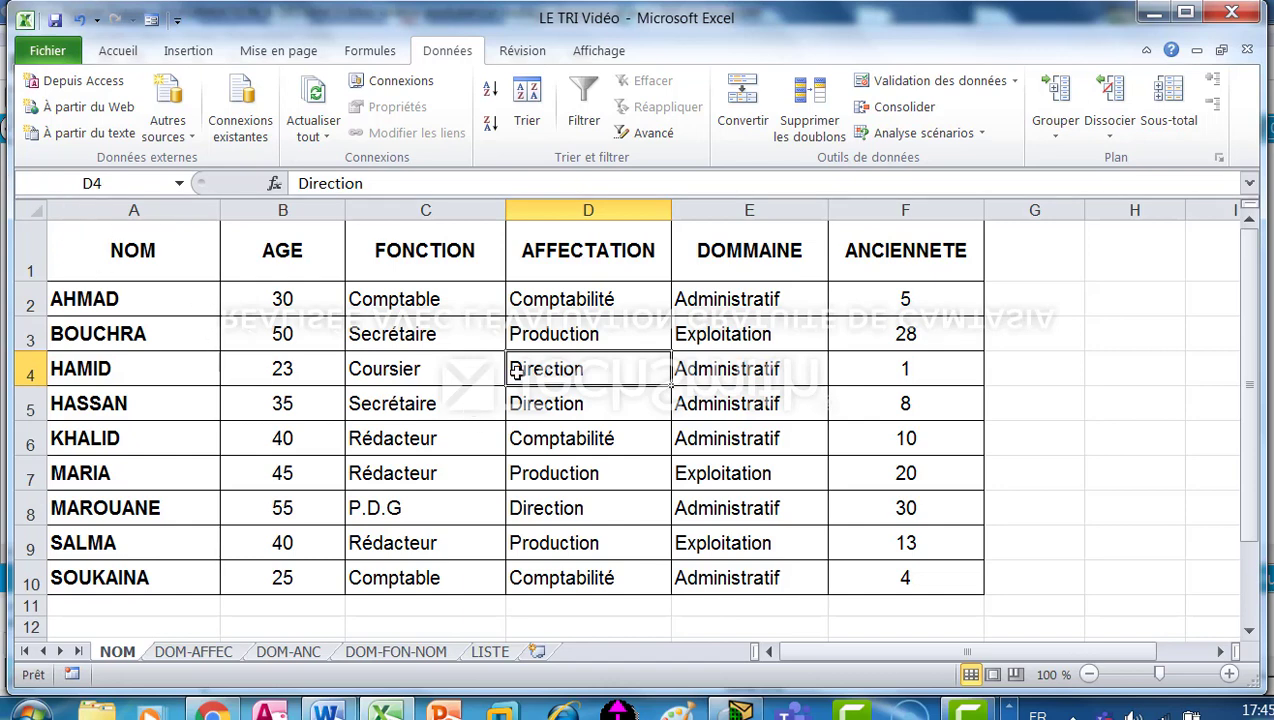
# Set up a custom sort of the DOM-AFFEC sheet's table with DOMMAINE as the first sort column.
pyautogui.click(190, 652)
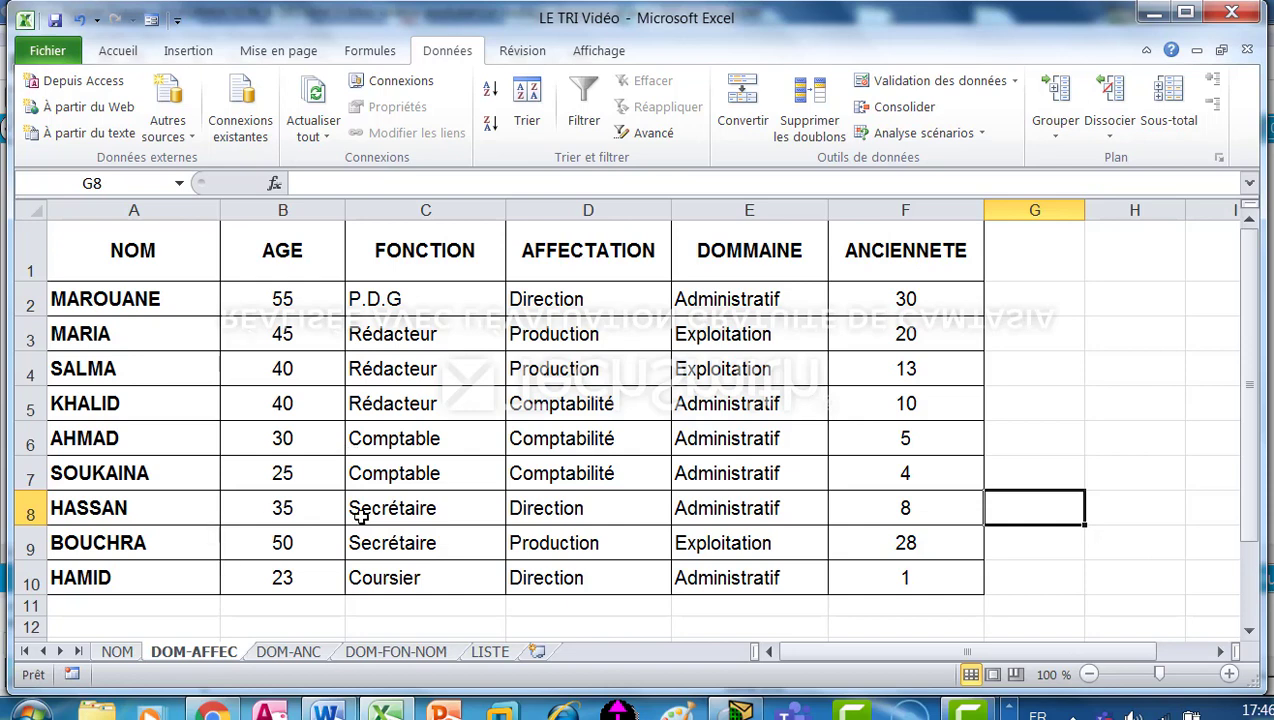
pyautogui.click(492, 375)
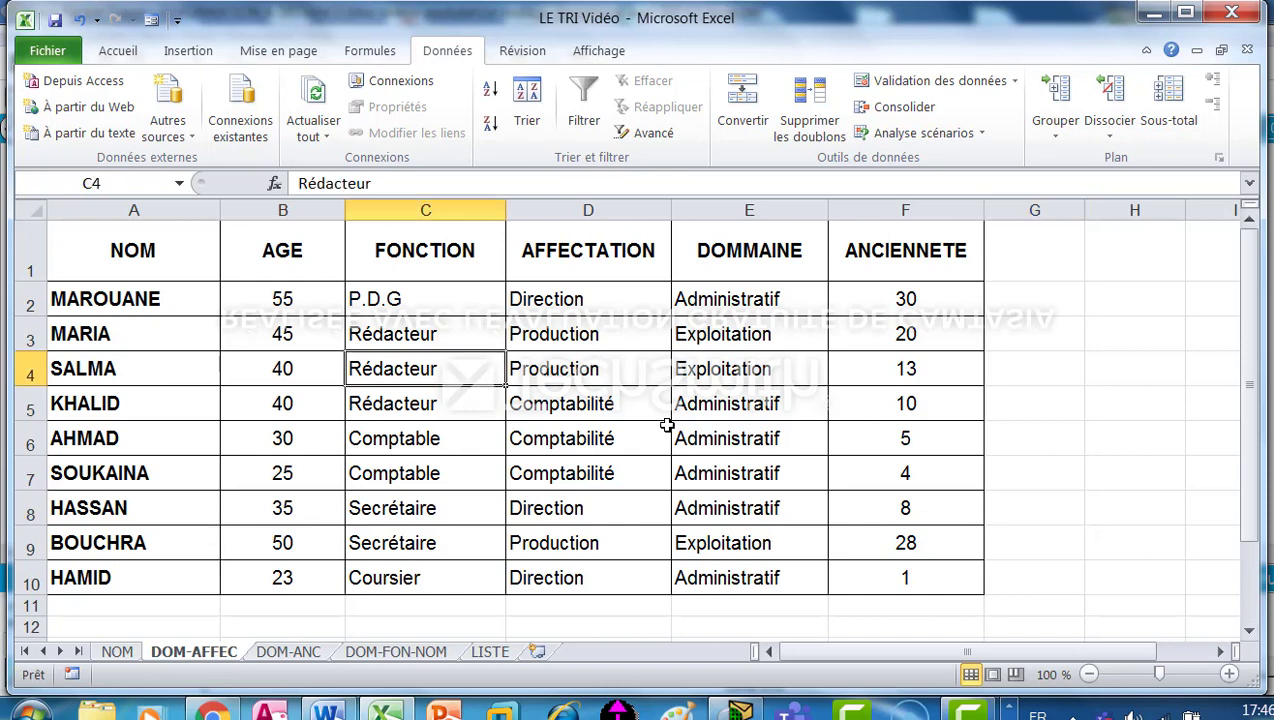
pyautogui.click(523, 102)
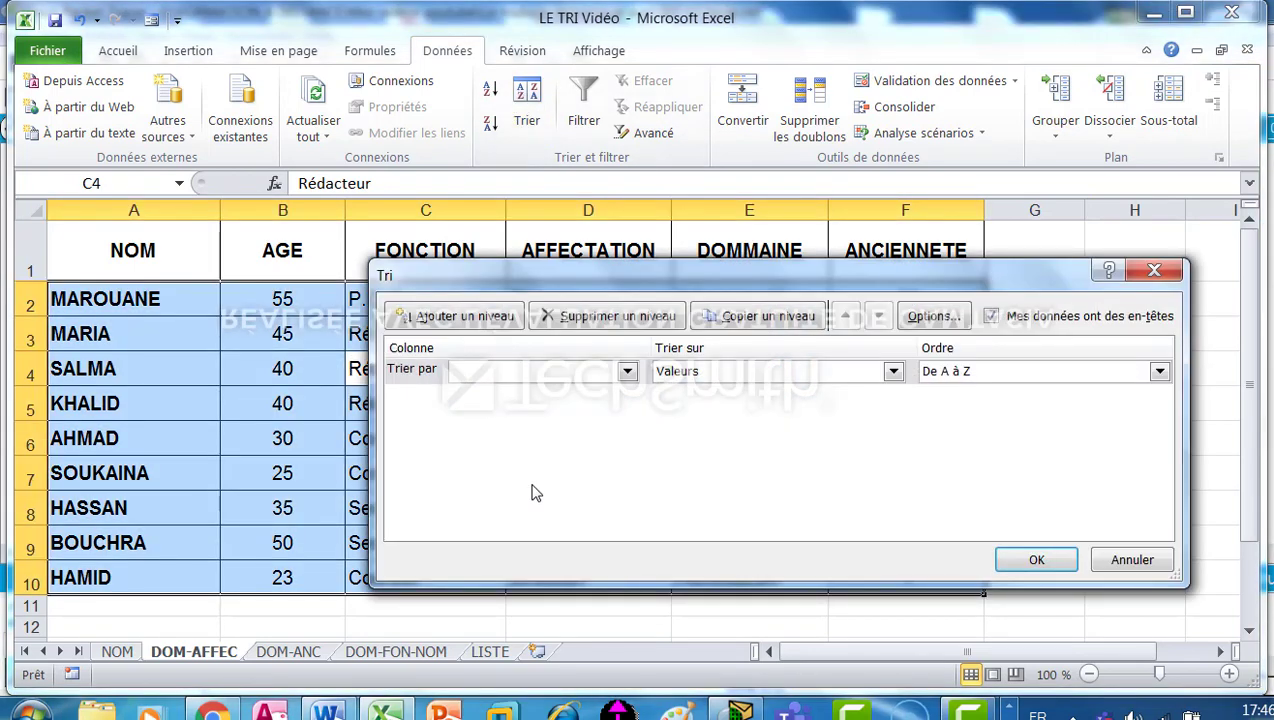
pyautogui.moveTo(734, 275); pyautogui.dragTo(644, 220)
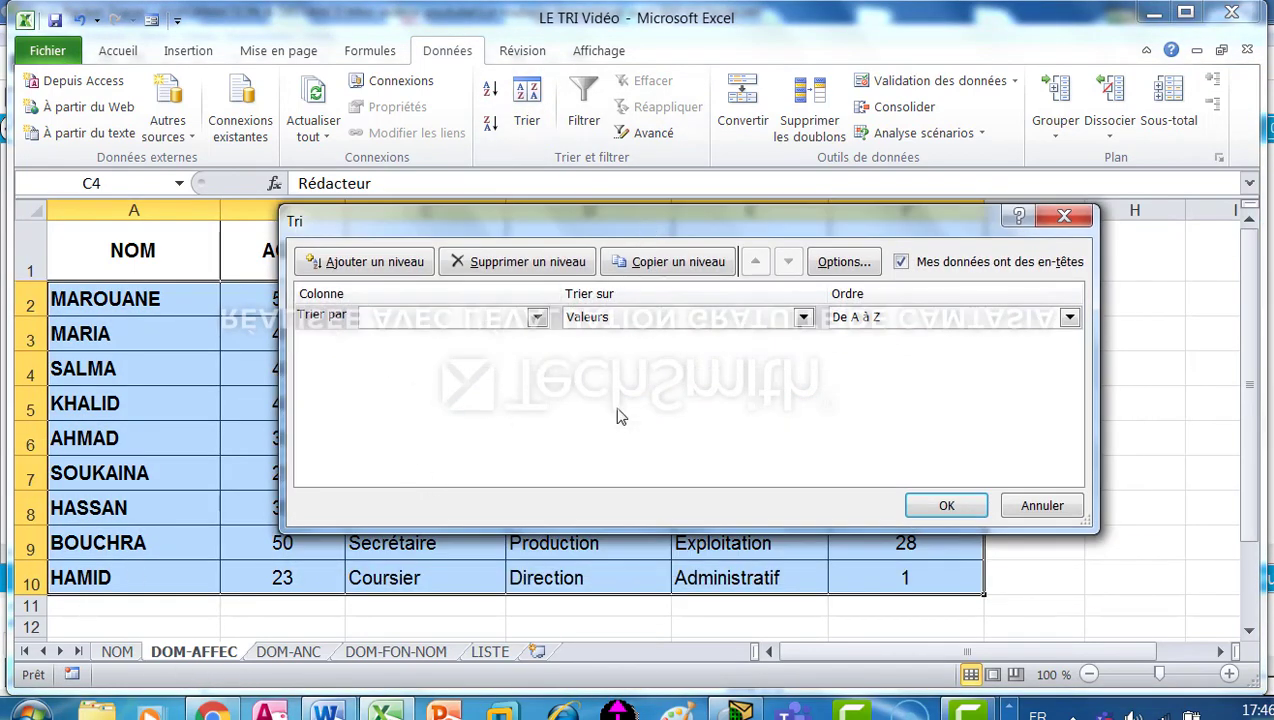
pyautogui.click(537, 317)
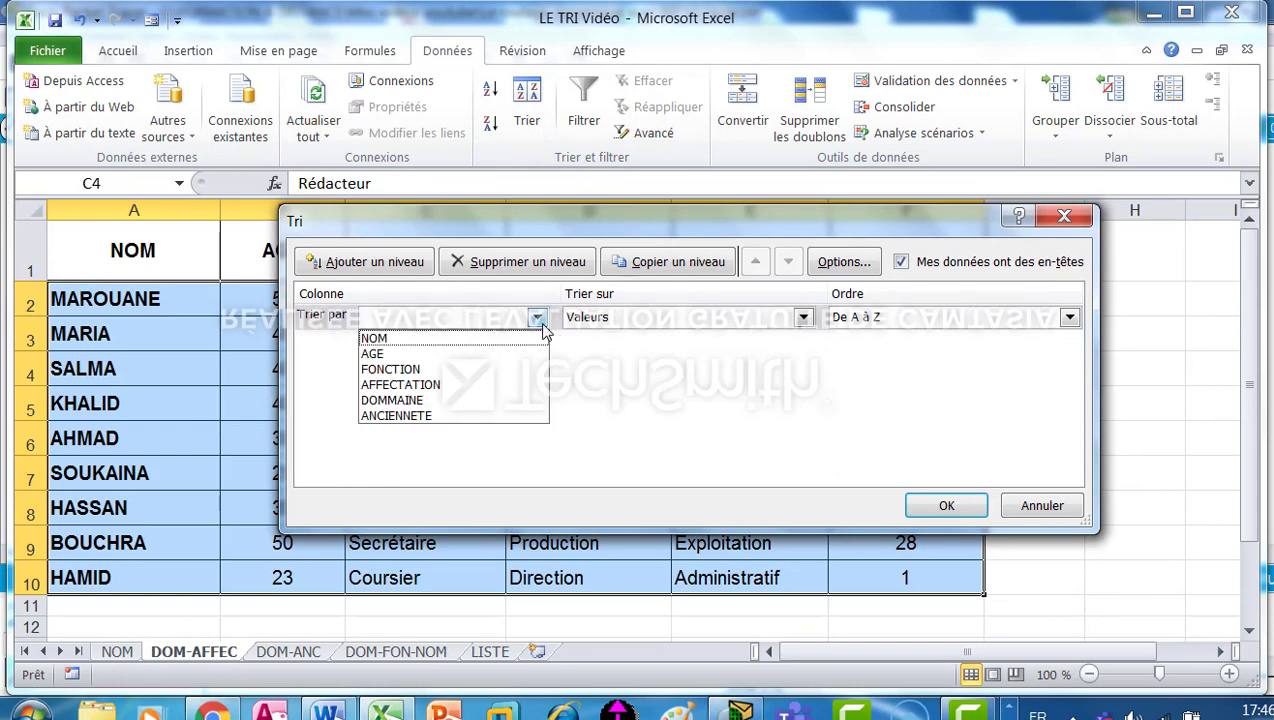
pyautogui.click(388, 402)
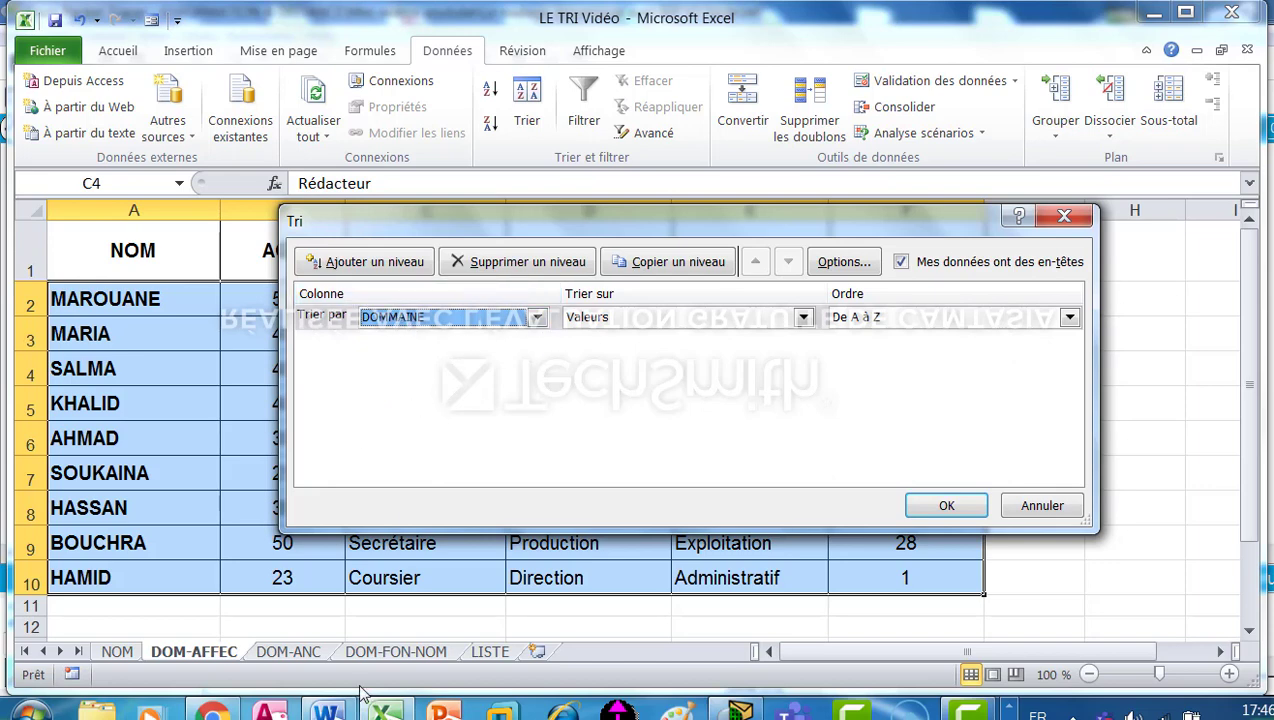
# Add AFFECTATION as the second sort level, ordered A to Z, and apply the sort to the DOM-AFFEC table.
pyautogui.click(376, 262)
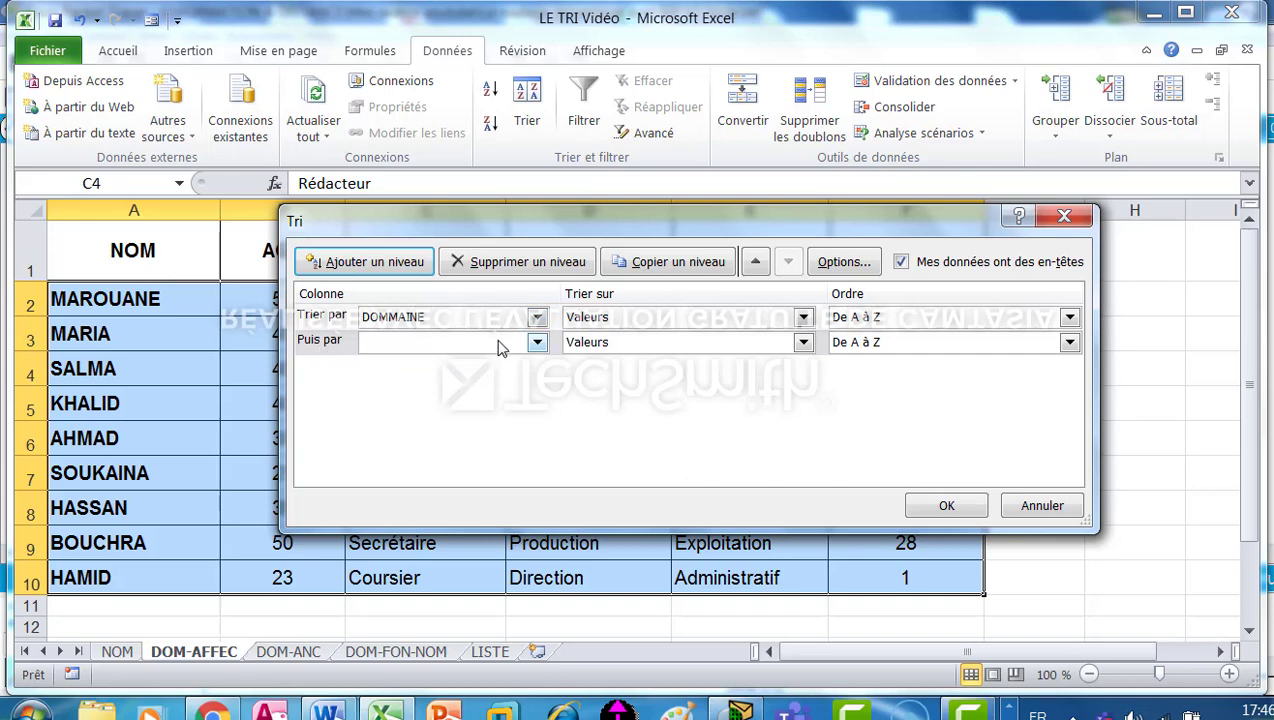
pyautogui.click(537, 343)
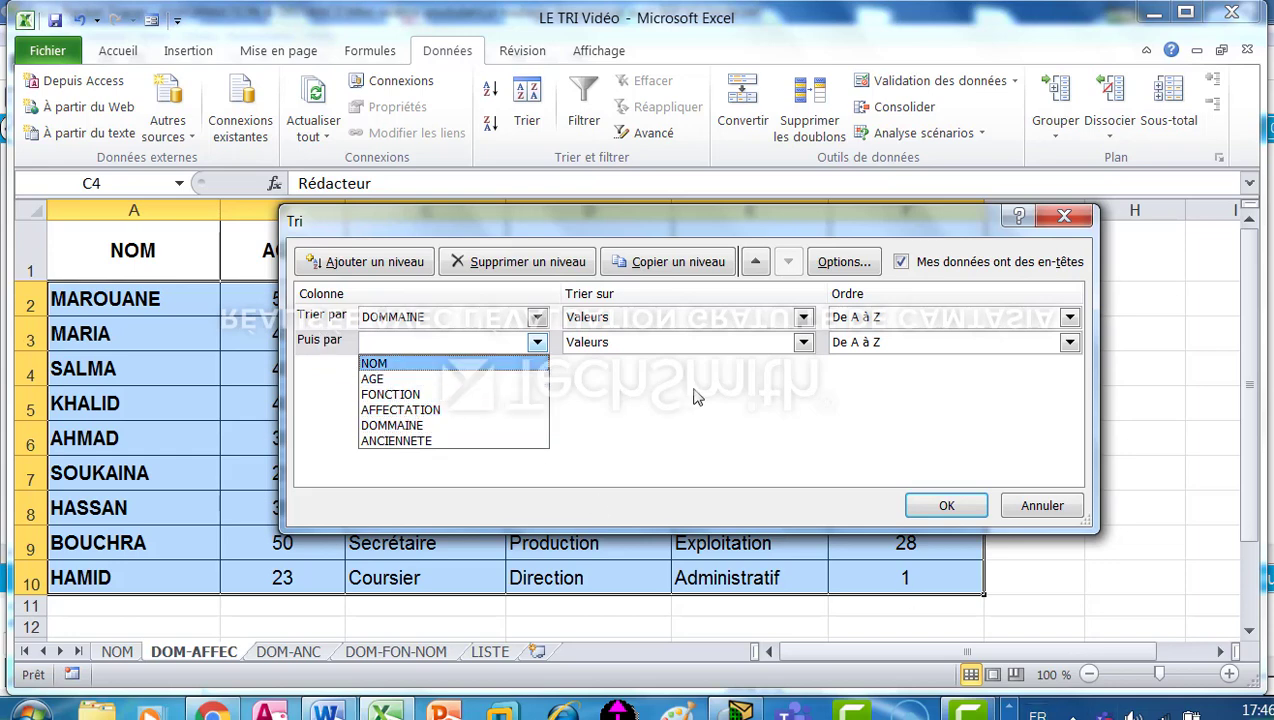
pyautogui.click(503, 411)
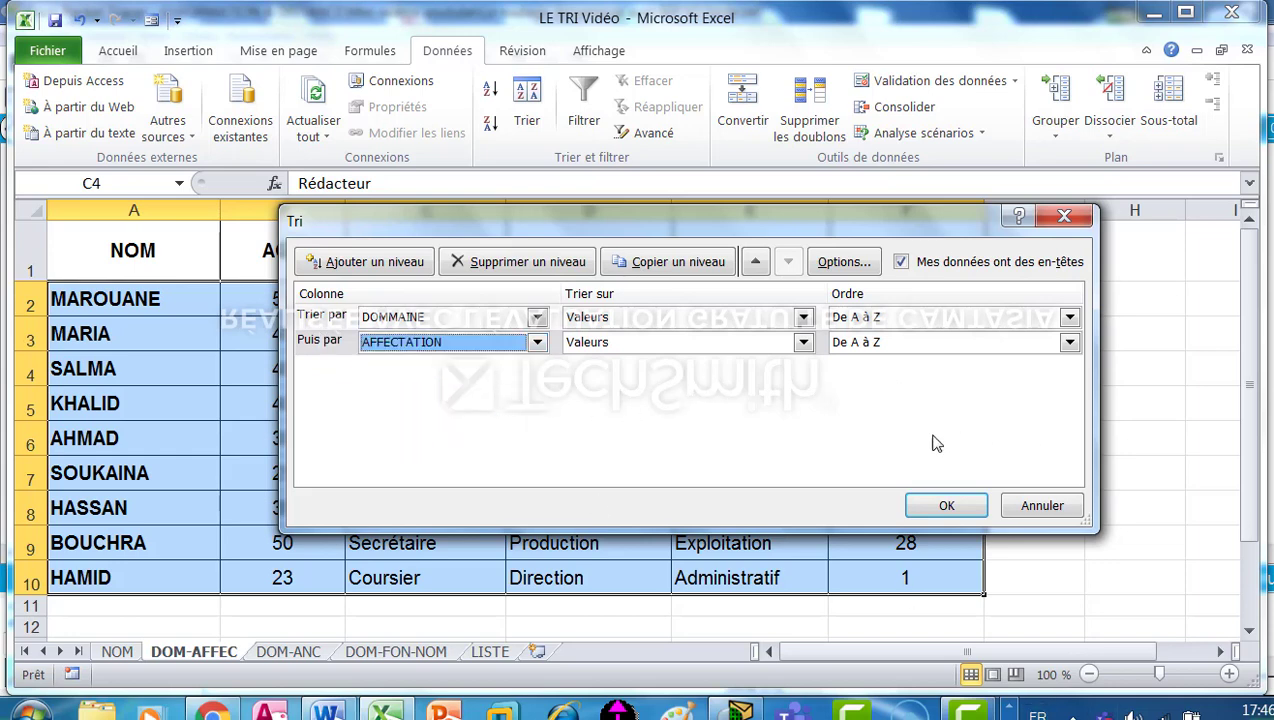
pyautogui.click(946, 508)
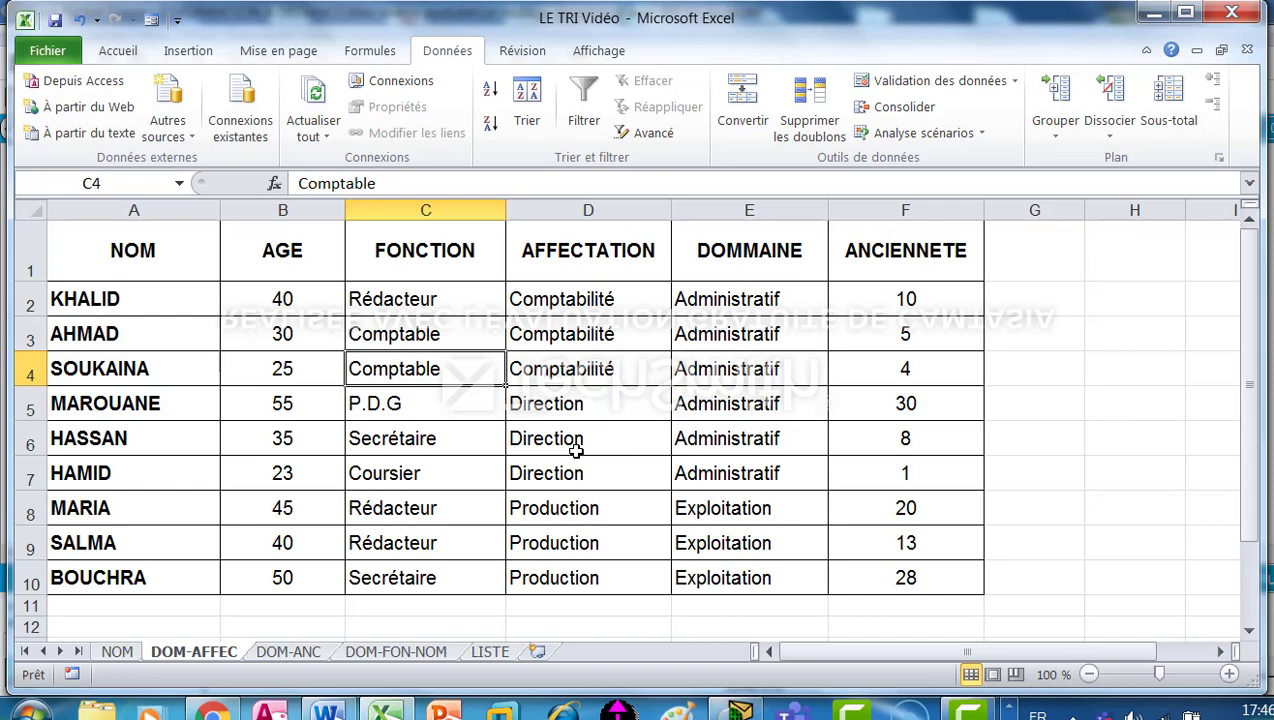
pyautogui.click(455, 405)
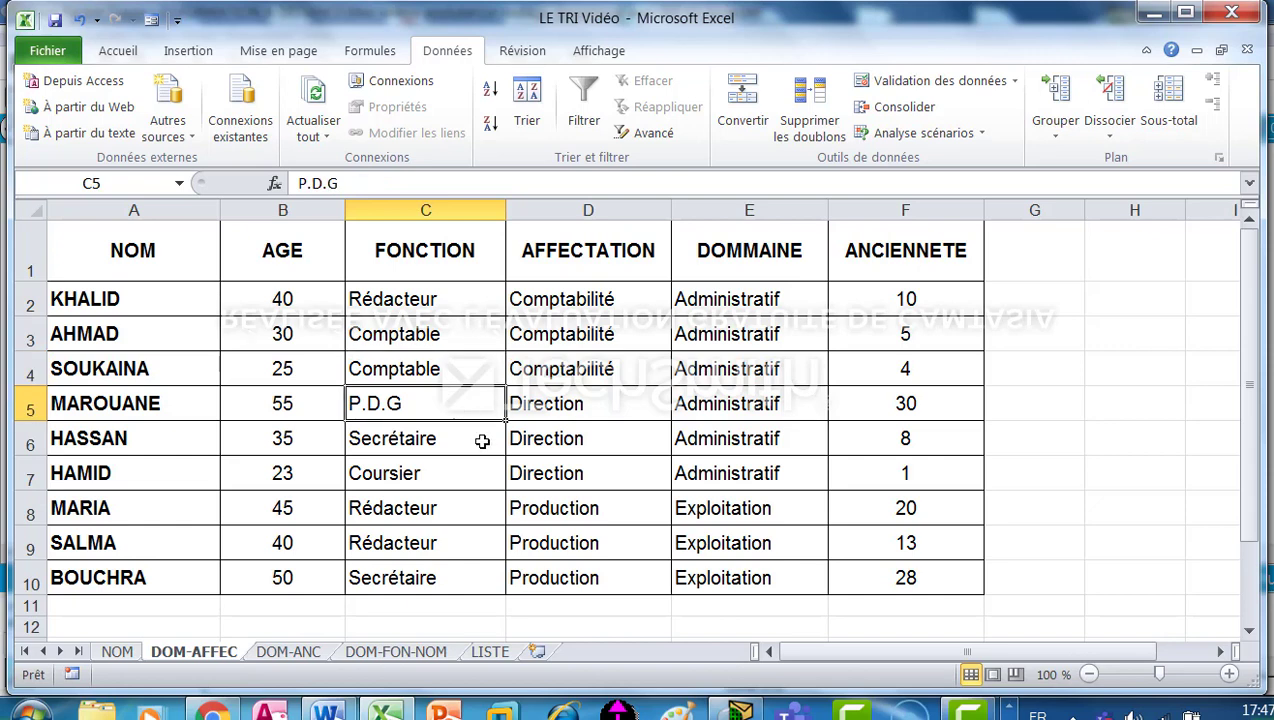
# Set up a custom sort of the DOM-ANC sheet's table with DOMMAINE as the first sort column.
pyautogui.click(304, 651)
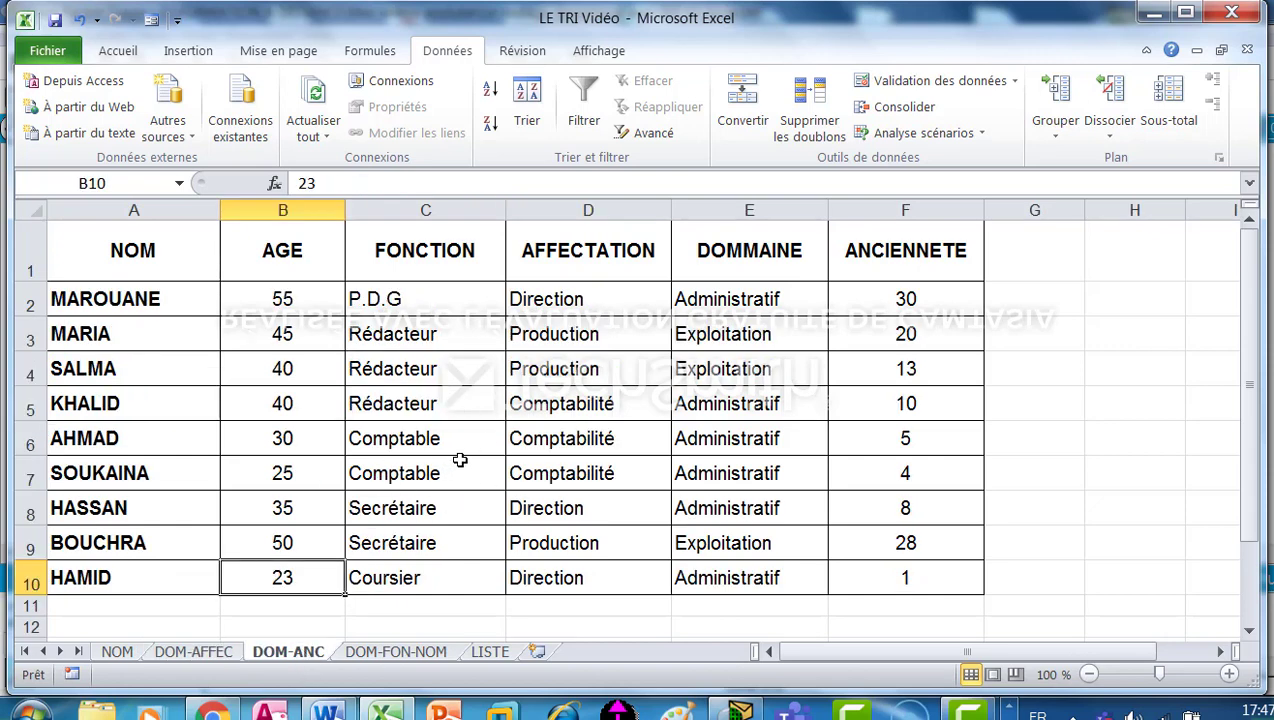
pyautogui.click(500, 398)
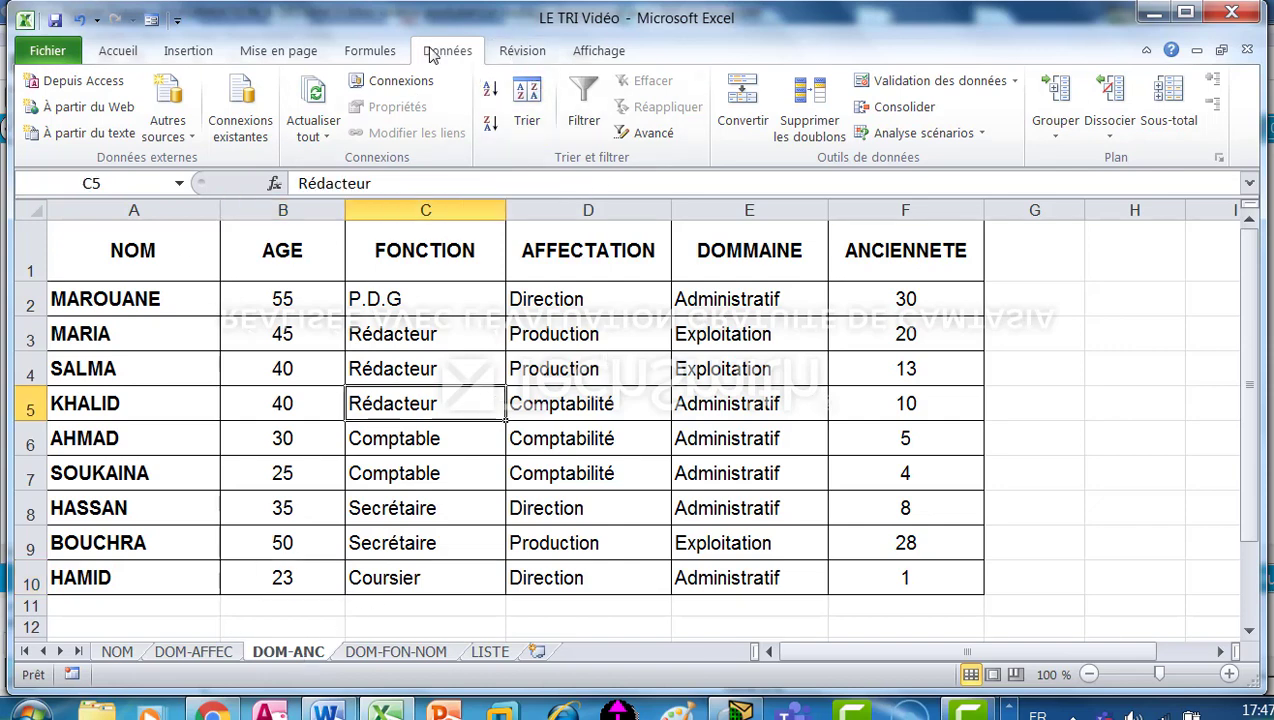
pyautogui.click(526, 95)
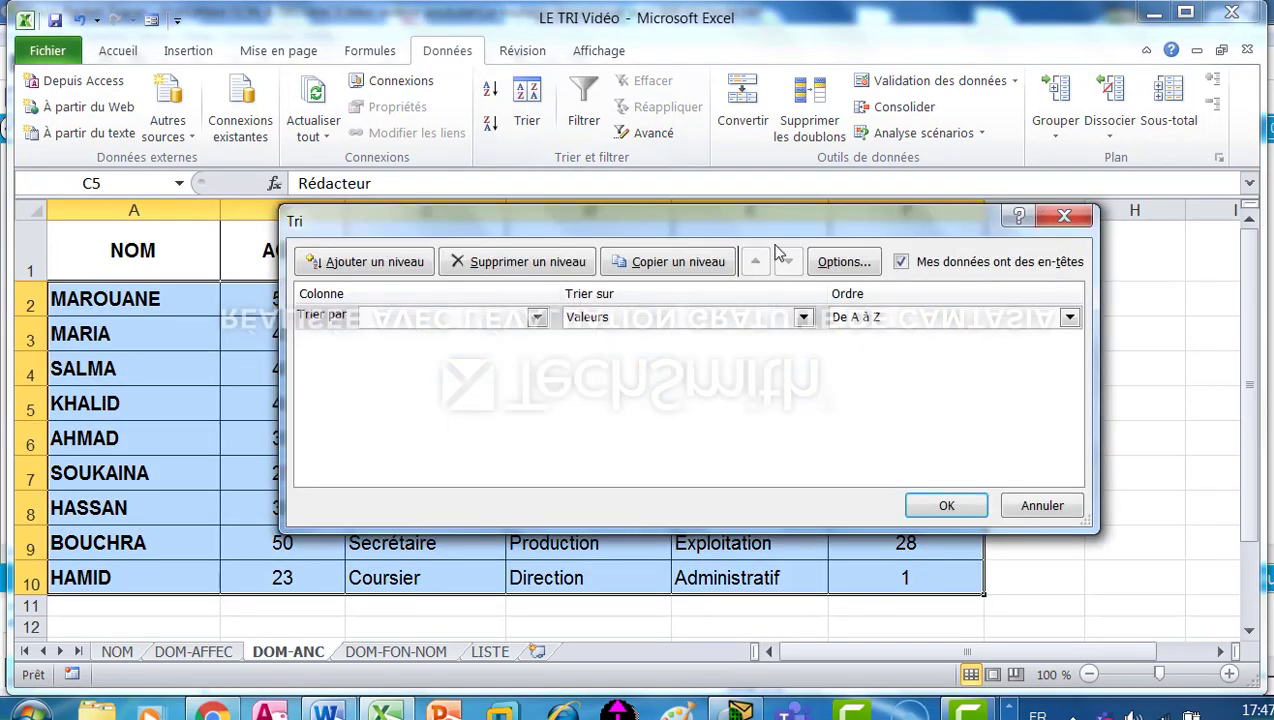
pyautogui.click(537, 318)
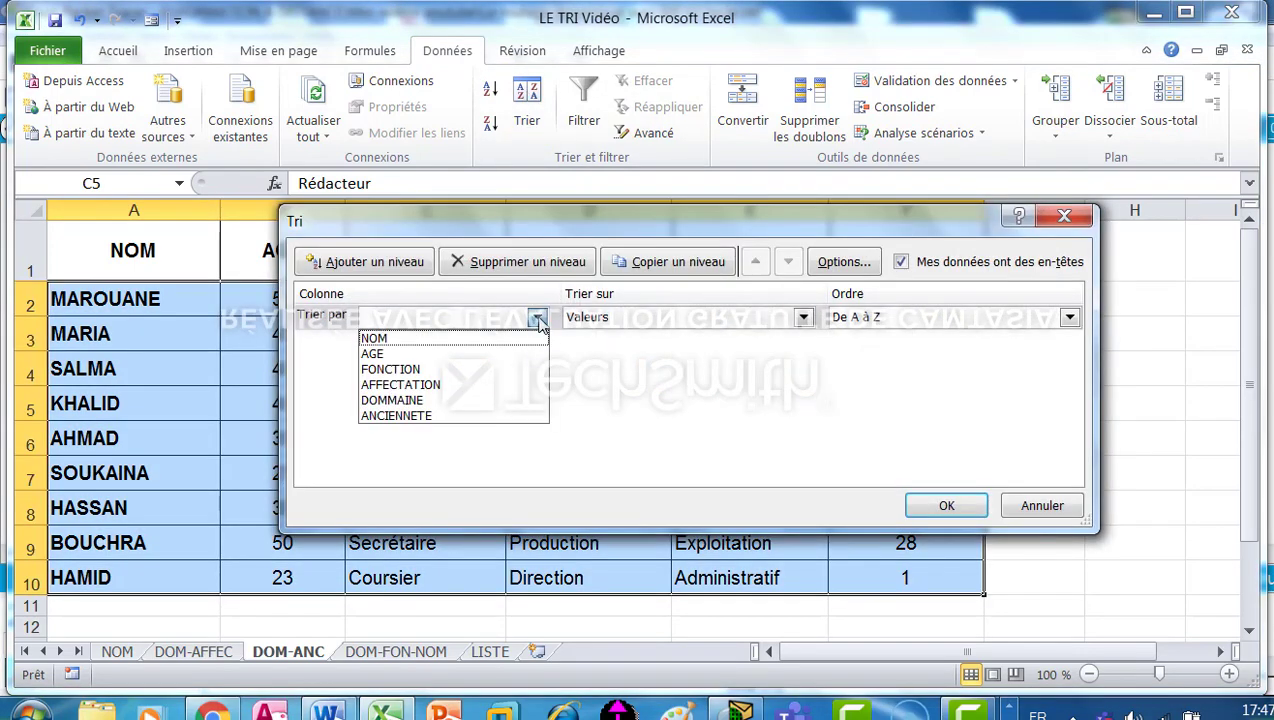
pyautogui.click(392, 400)
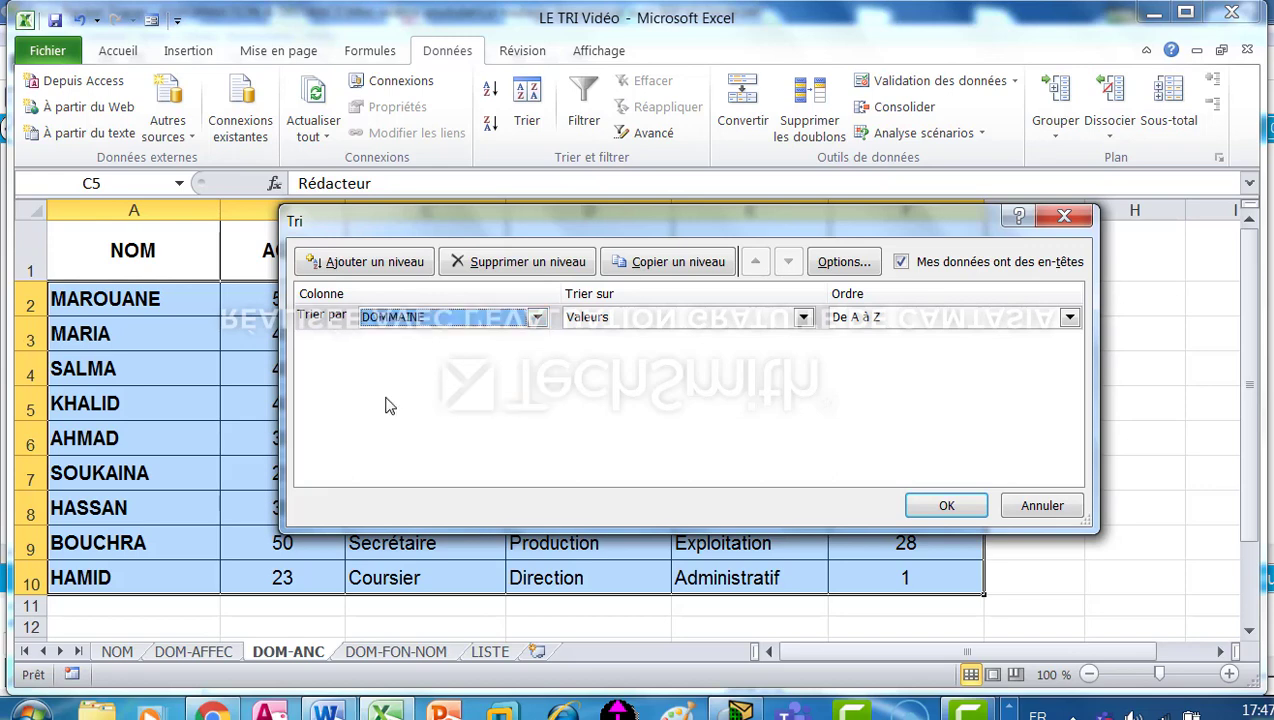
# Add ANCIENNETE as the second sort level, ordered from largest to smallest, and apply the sort to the DOM-ANC table.
pyautogui.click(378, 266)
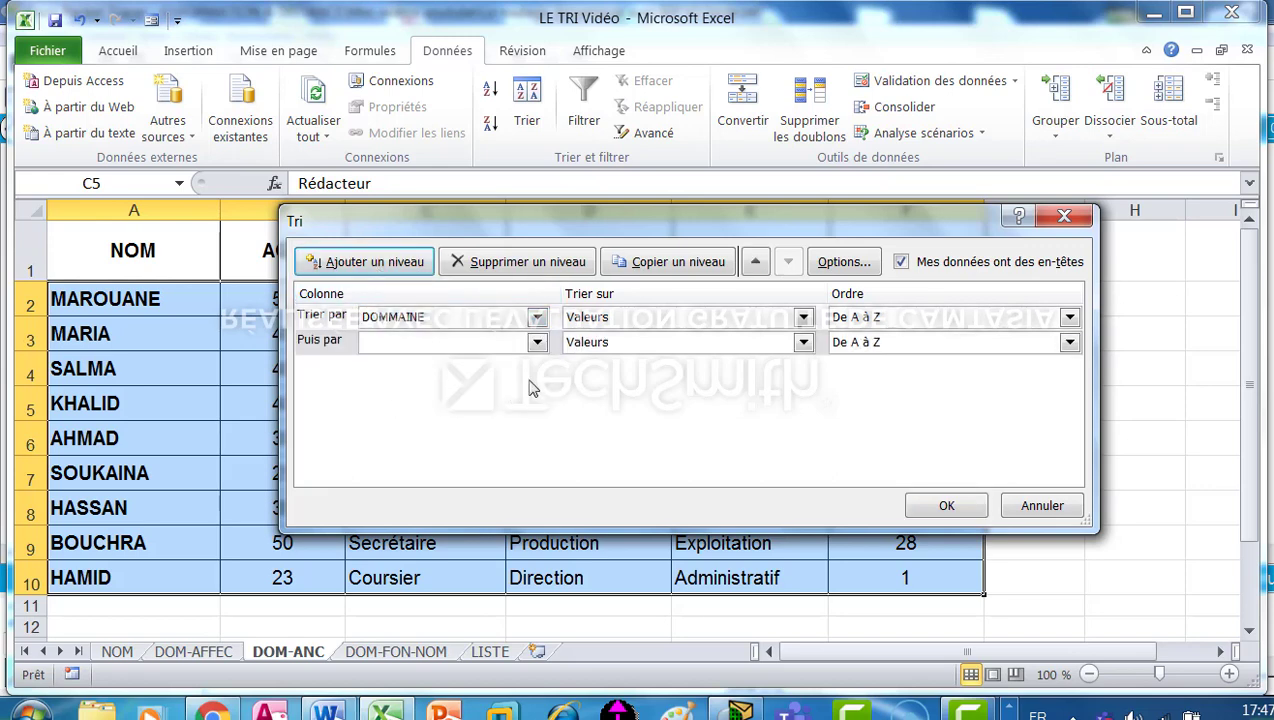
pyautogui.click(538, 343)
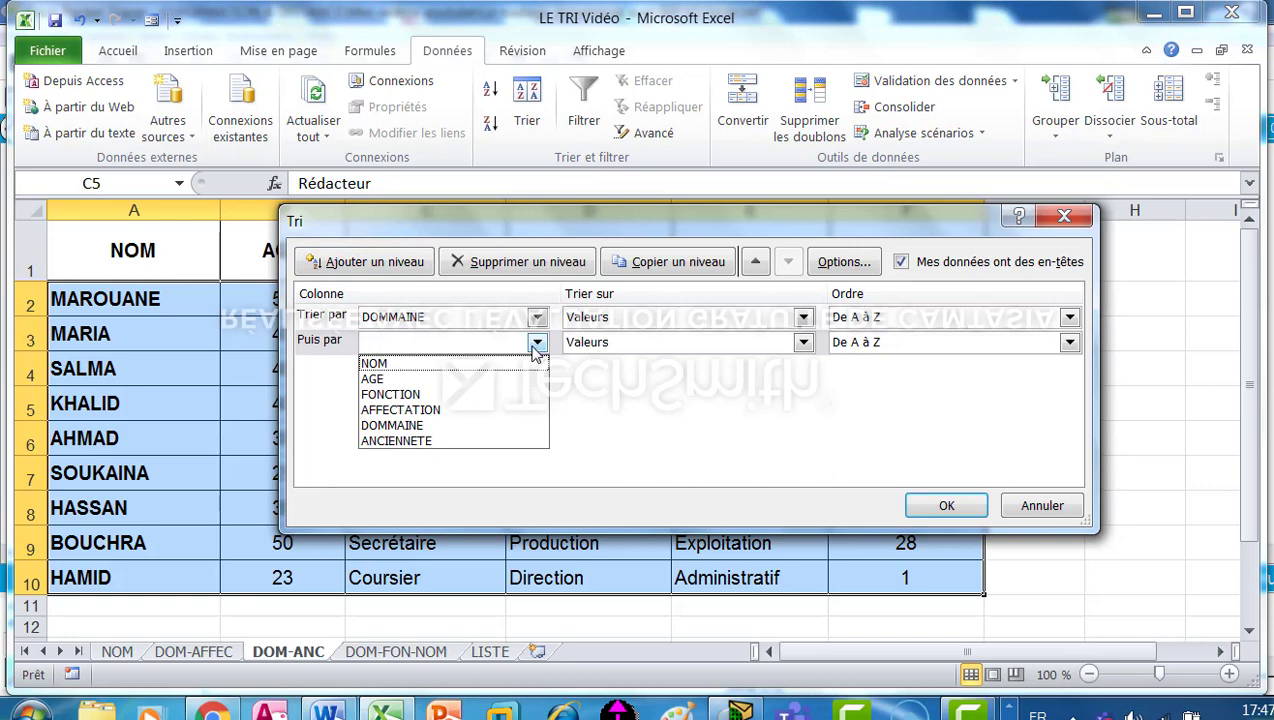
pyautogui.click(385, 441)
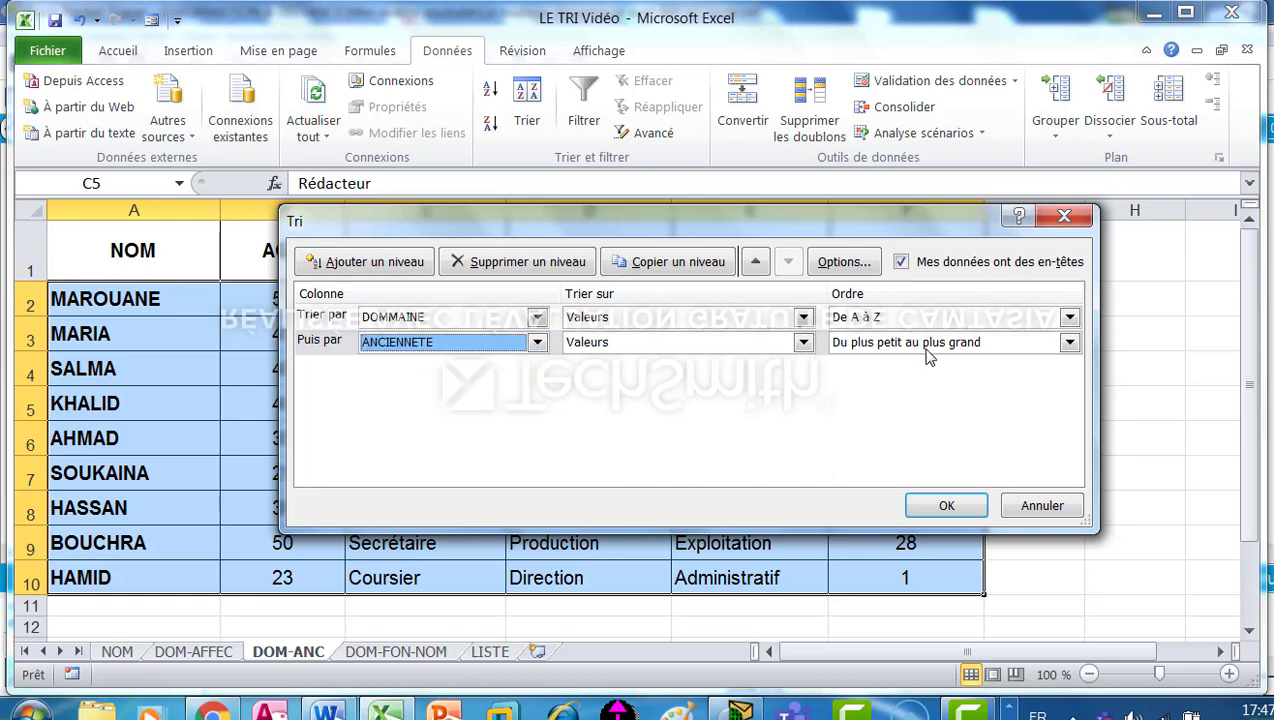
pyautogui.click(1068, 343)
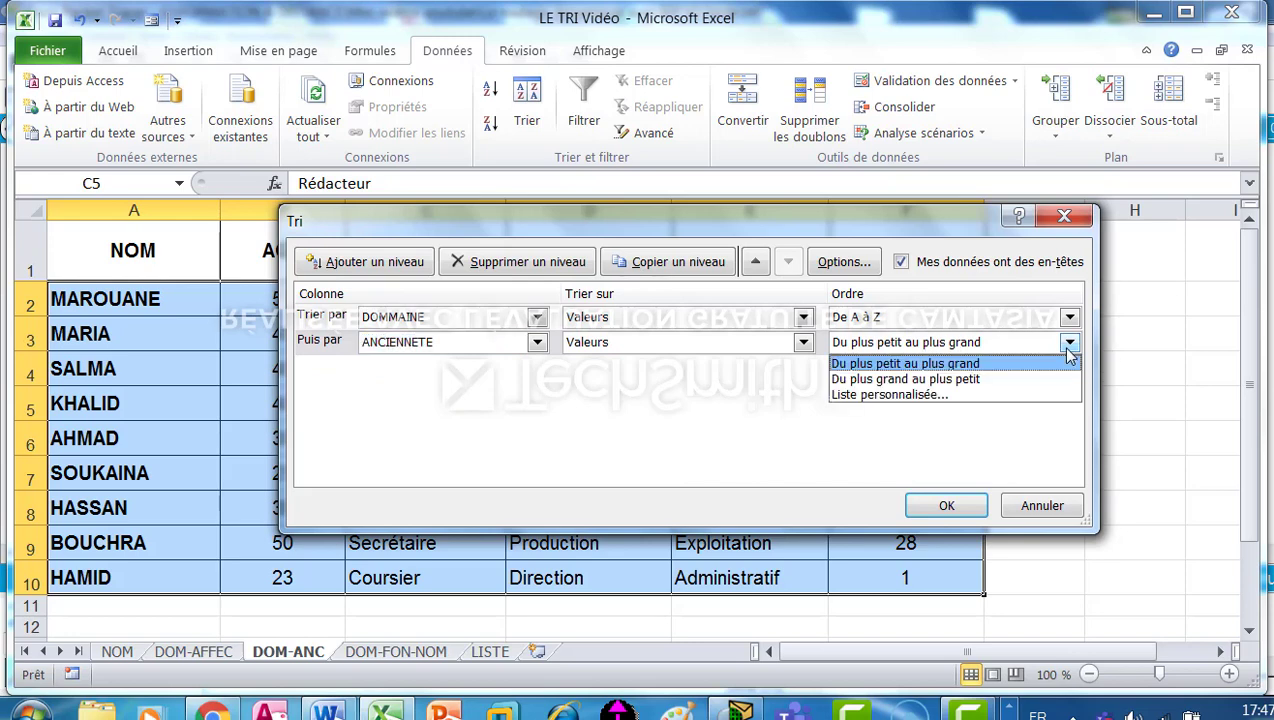
pyautogui.click(938, 380)
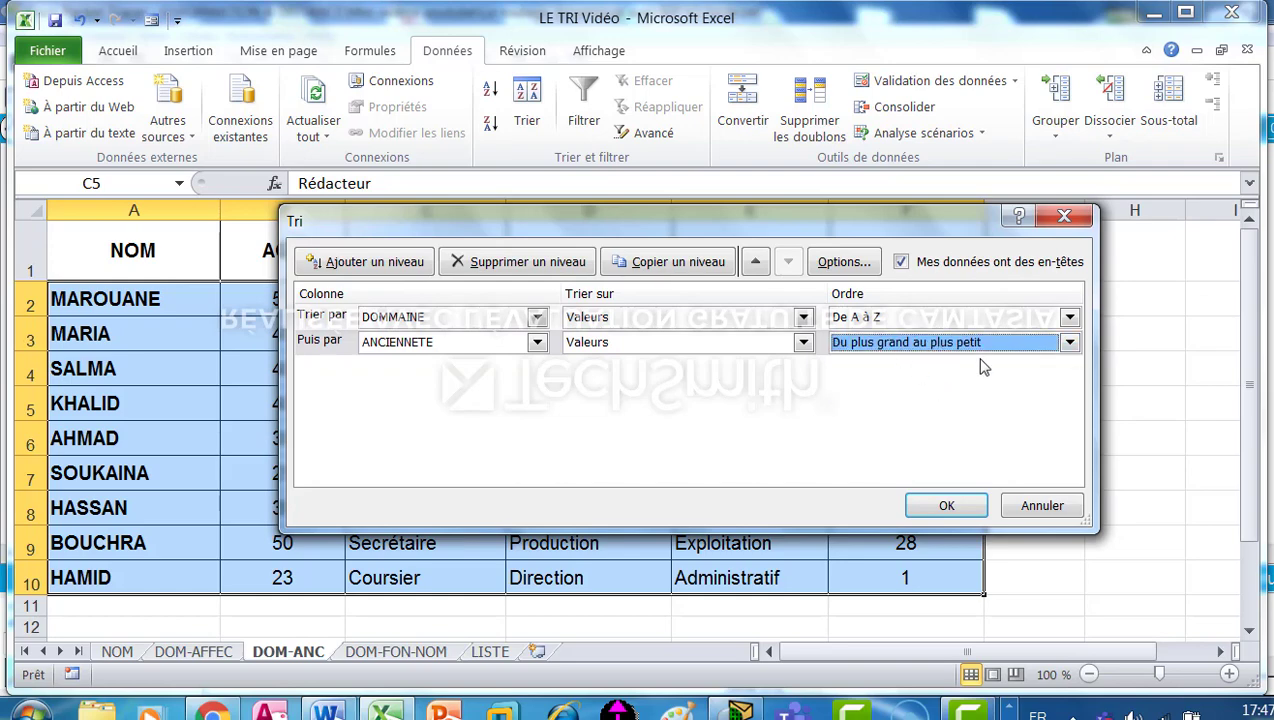
pyautogui.click(944, 506)
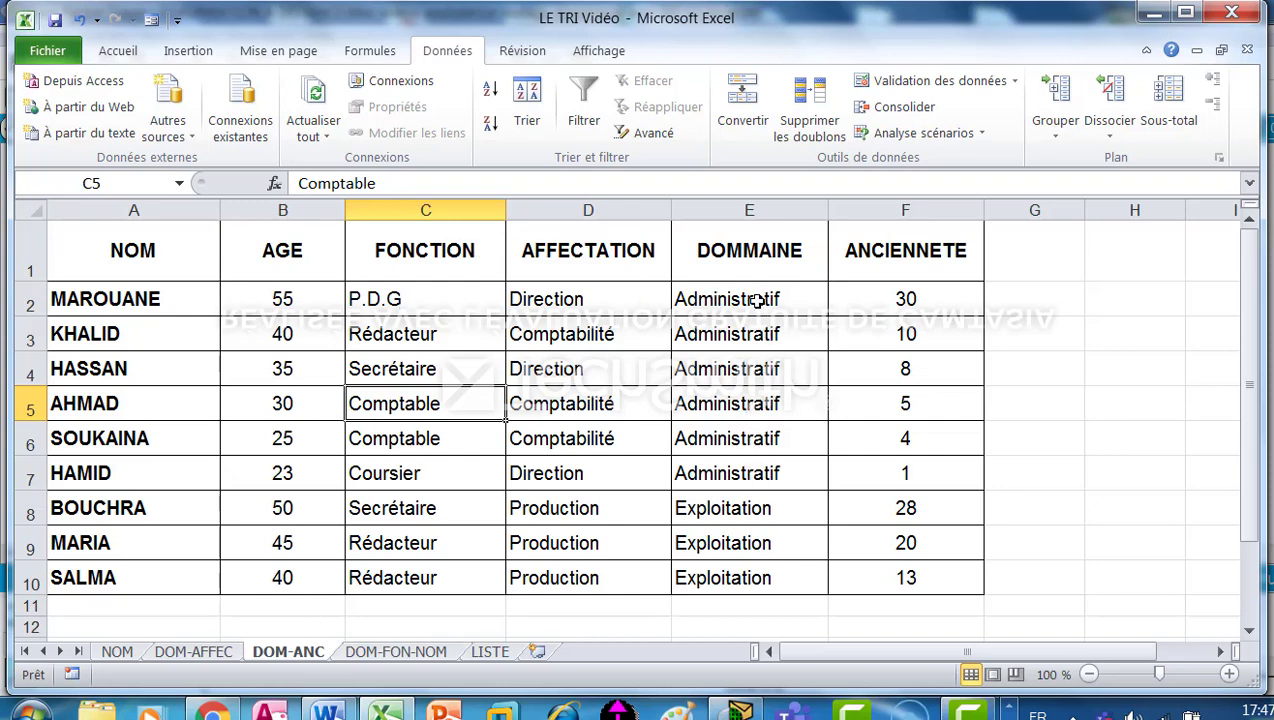
# Review the sorted DOMMAINE column by selecting the Administratif group of cells, followed by the Exploitation group.
pyautogui.moveTo(758, 299); pyautogui.dragTo(766, 474)
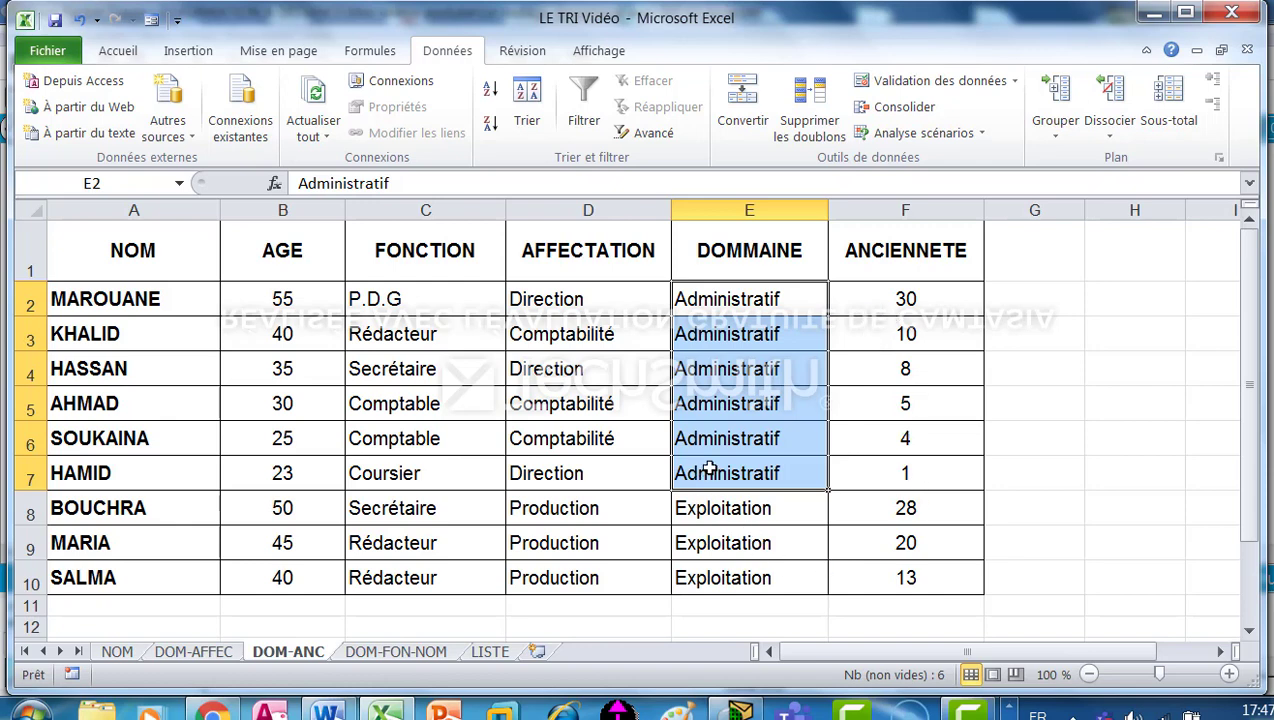
pyautogui.click(764, 510)
pyautogui.moveTo(771, 527); pyautogui.dragTo(776, 568)
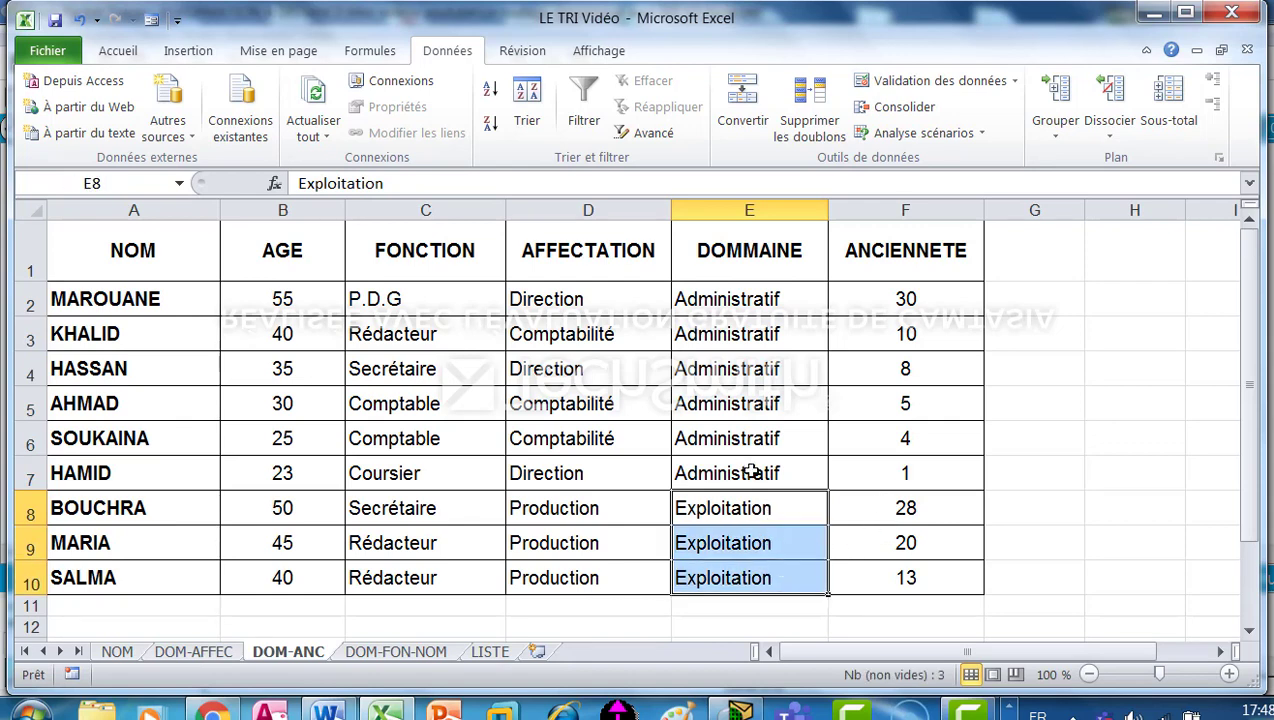
pyautogui.click(446, 478)
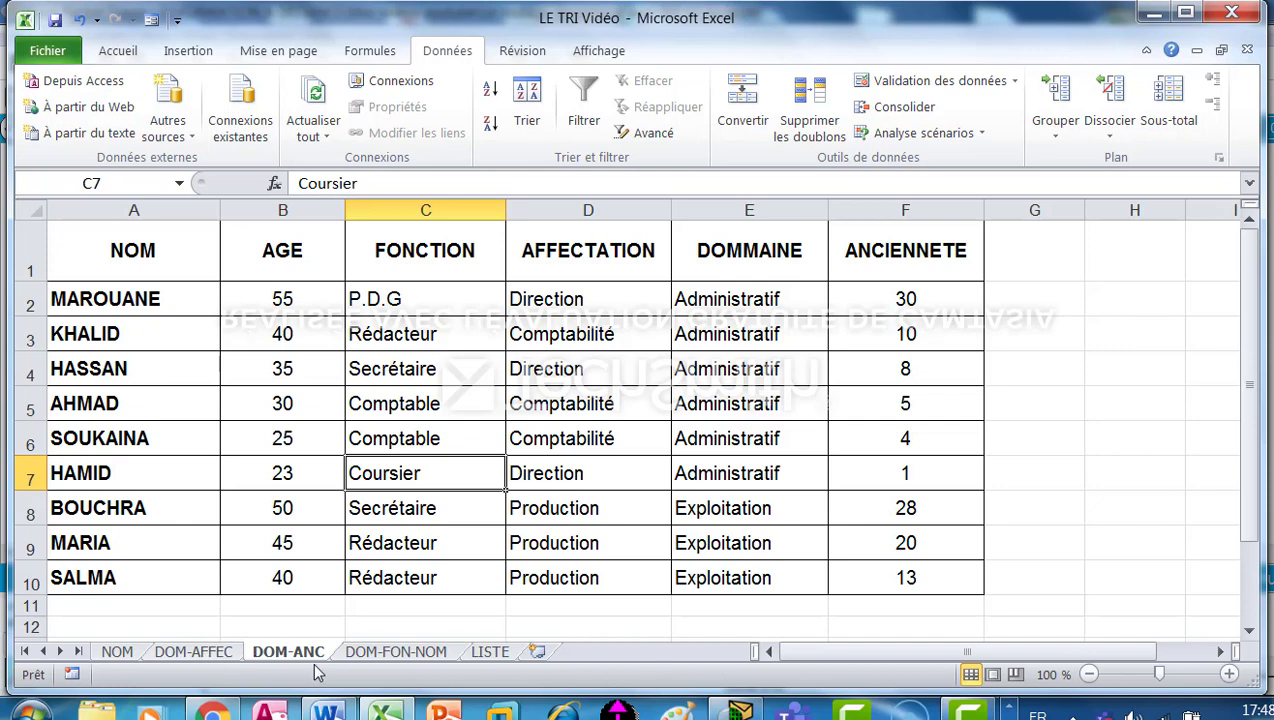
# Set up a custom sort of the DOM-FON-NOM sheet's table with DOMMAINE as the first sort column.
pyautogui.click(393, 651)
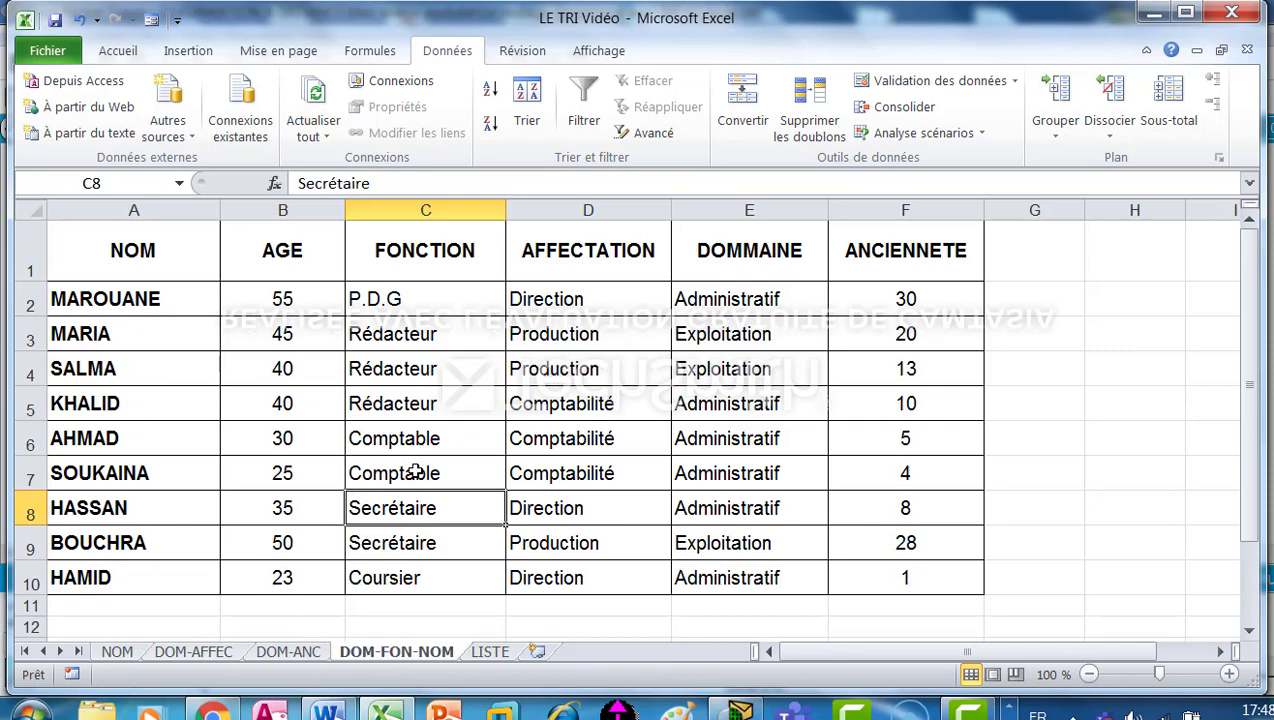
pyautogui.click(562, 440)
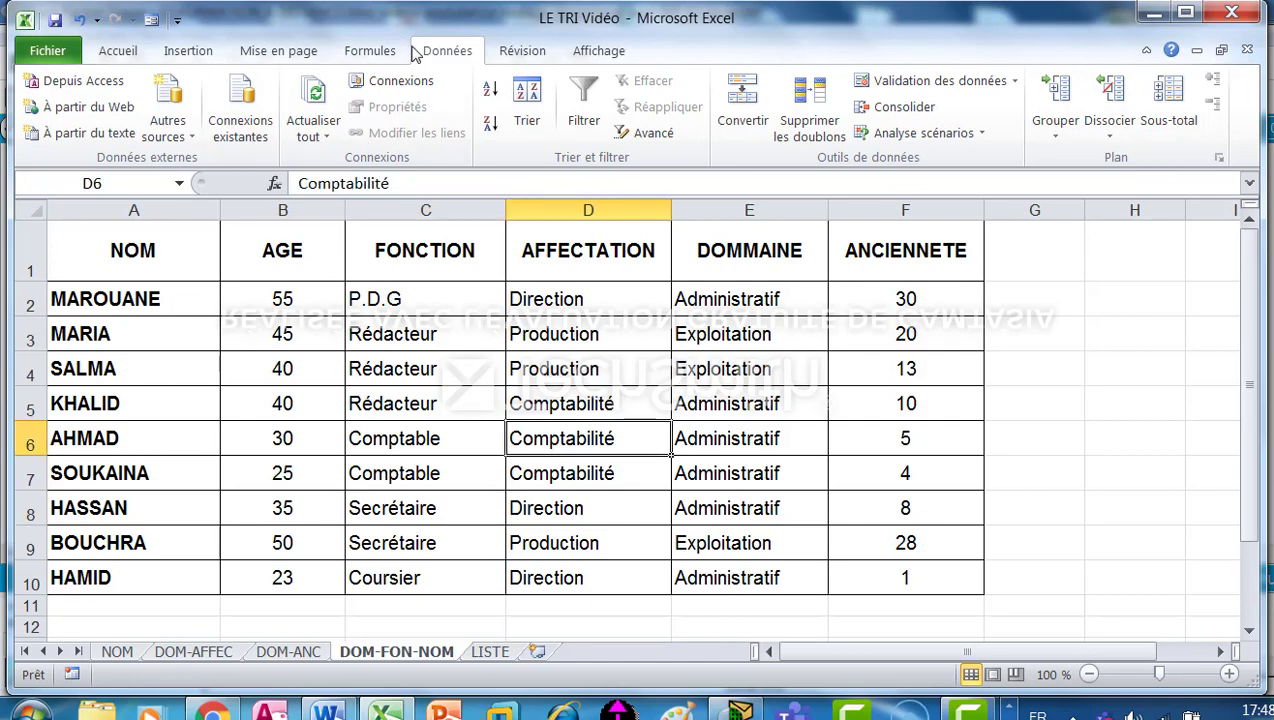
pyautogui.click(527, 104)
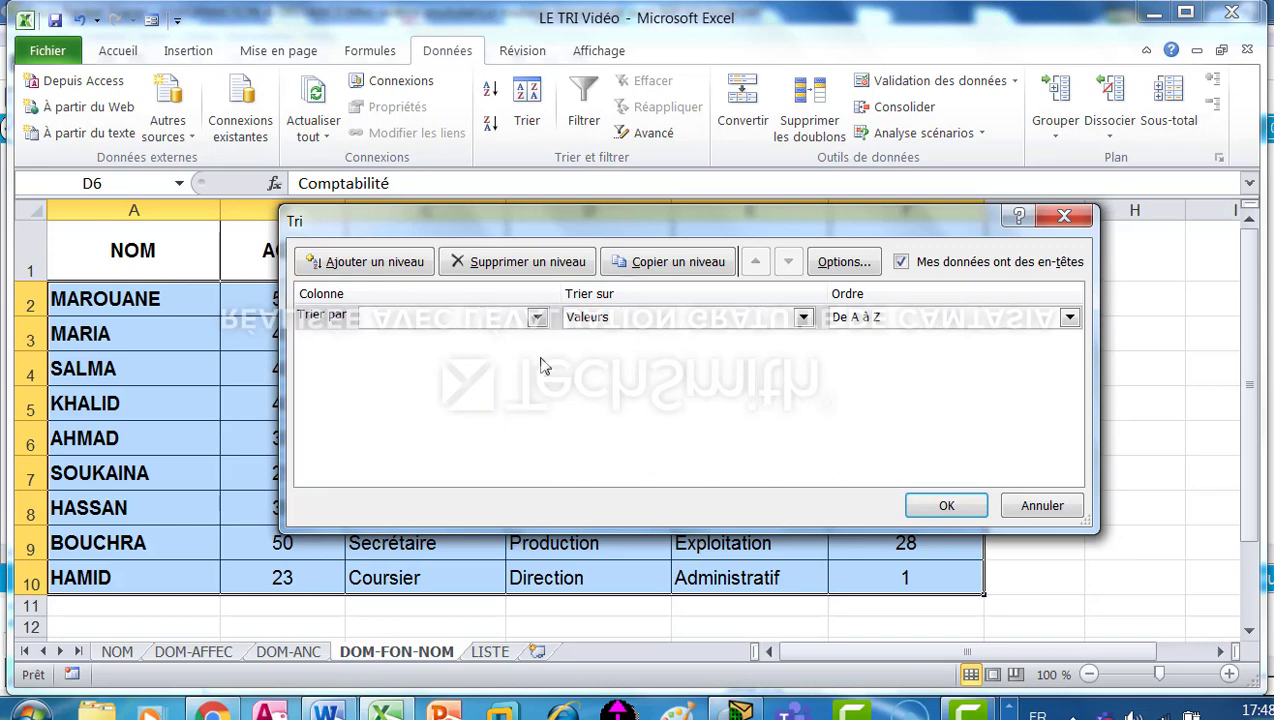
pyautogui.click(537, 318)
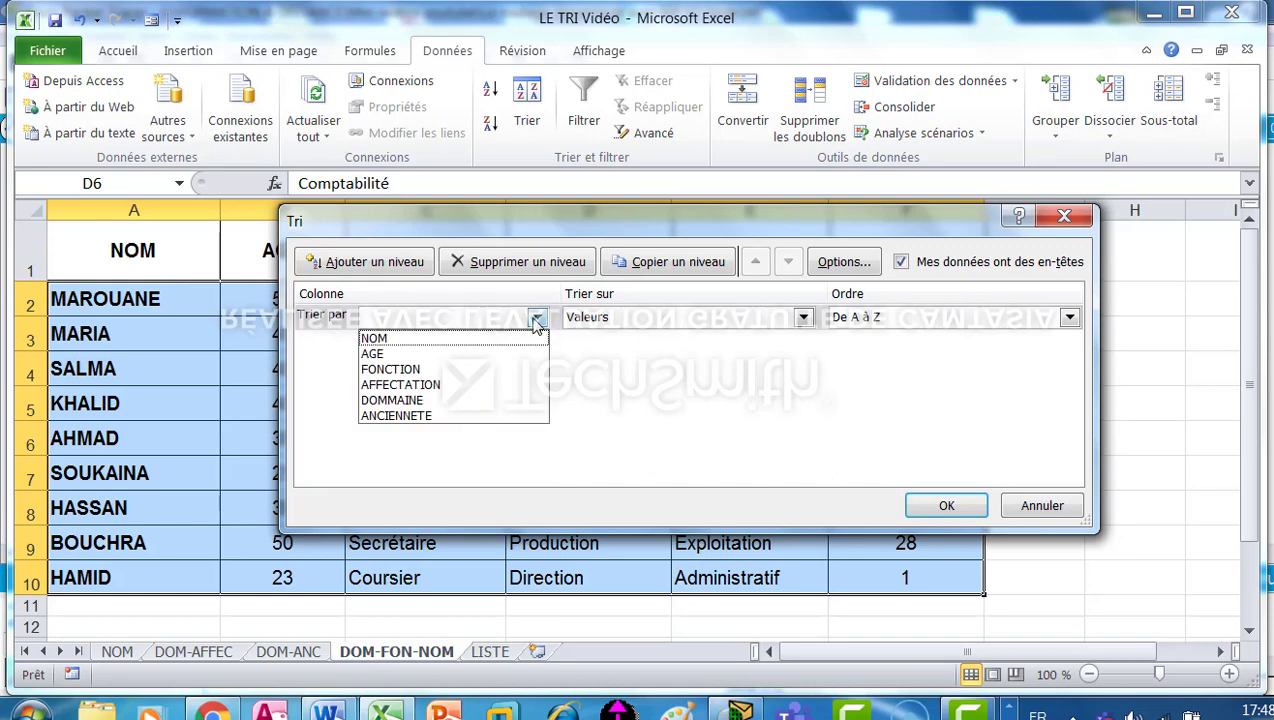
pyautogui.click(440, 401)
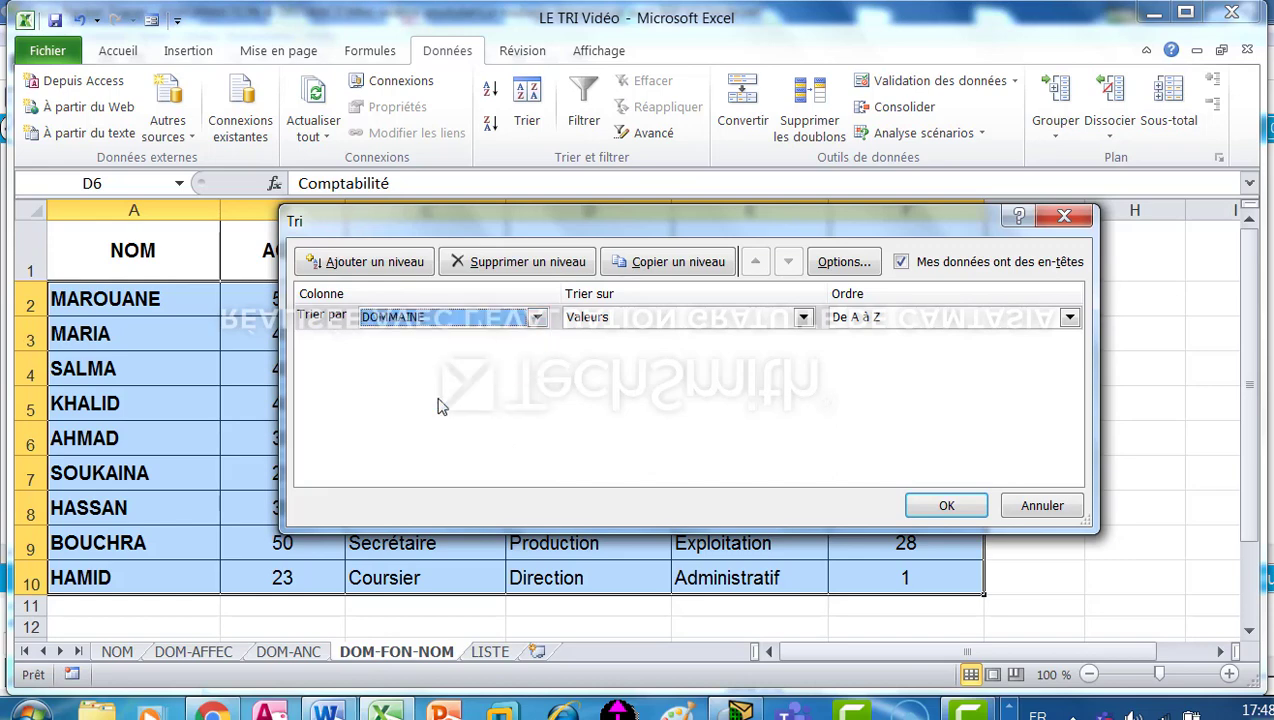
# Add FONCTION and NOM as the second and third sort levels, both ordered A to Z, and apply the sort to the DOM-FON-NOM table.
pyautogui.click(397, 262)
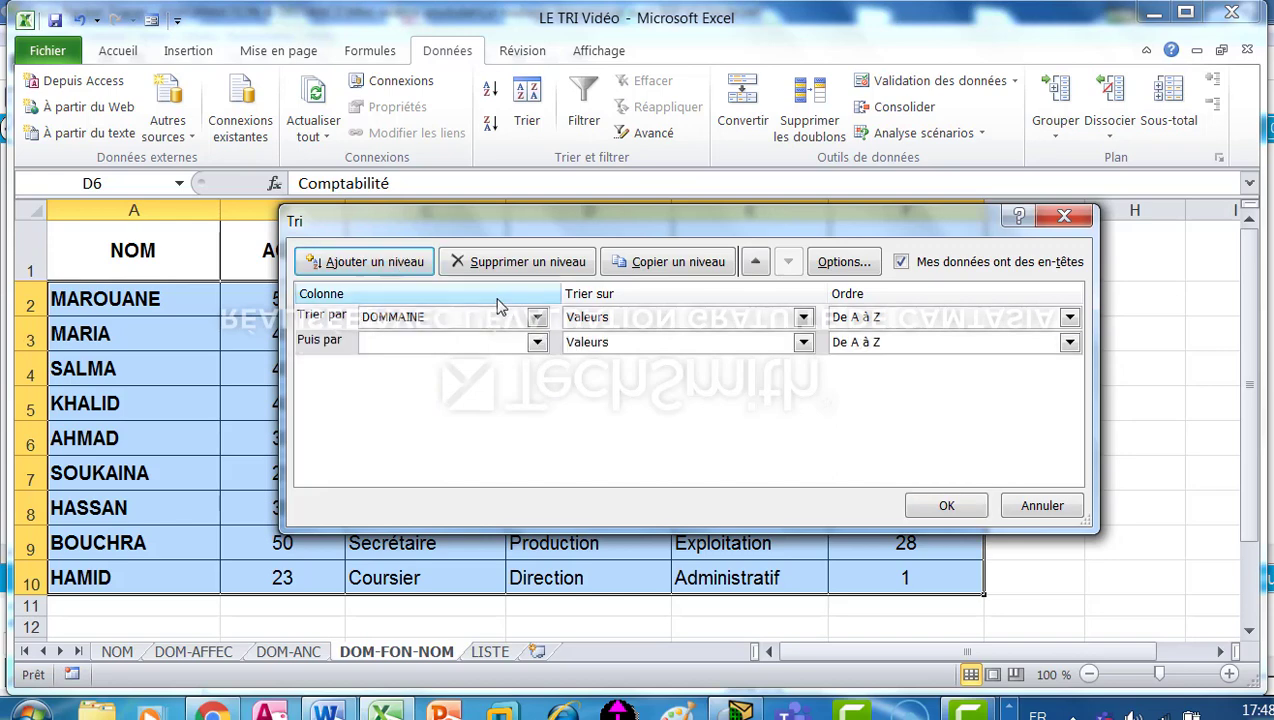
pyautogui.click(539, 343)
pyautogui.click(492, 393)
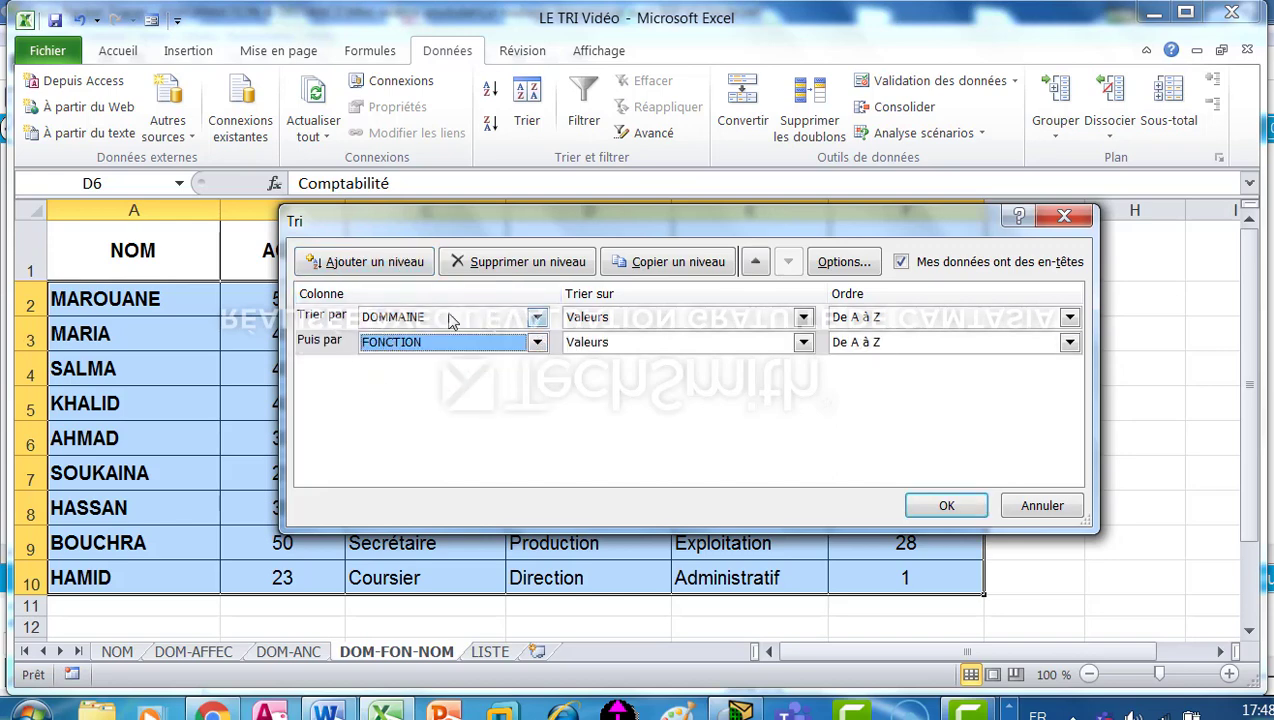
pyautogui.click(392, 262)
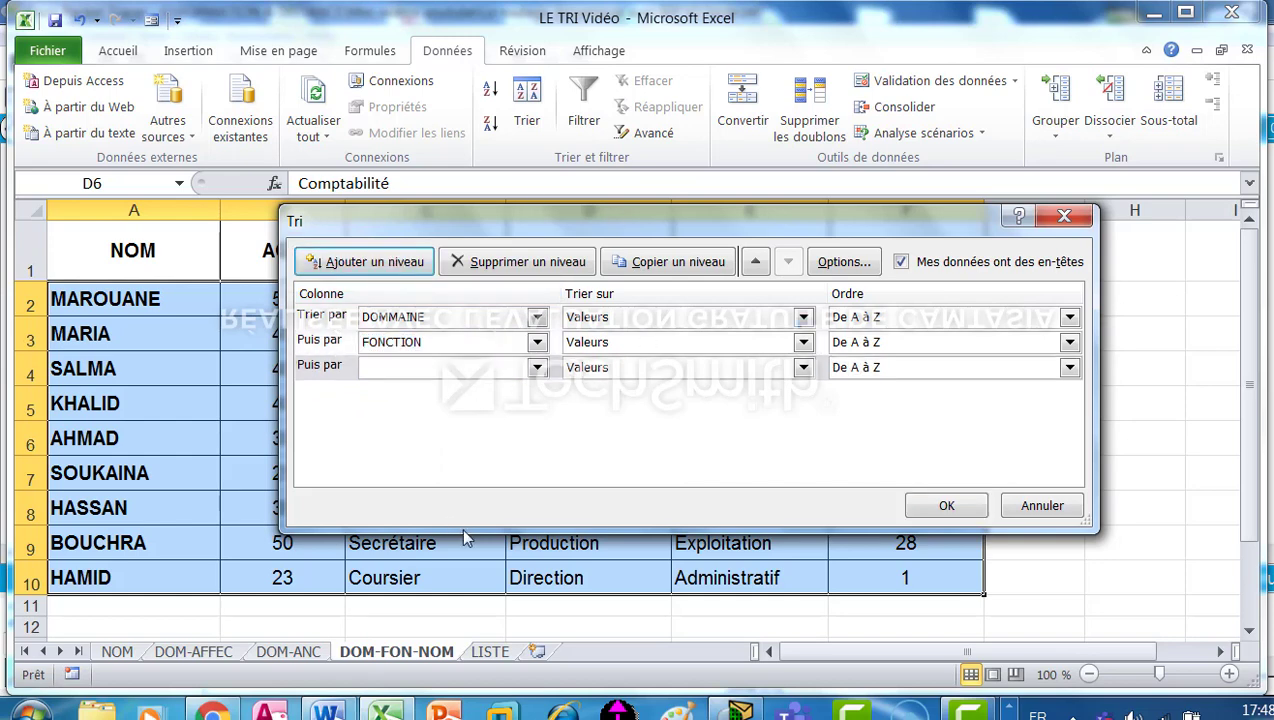
pyautogui.click(538, 368)
pyautogui.click(452, 389)
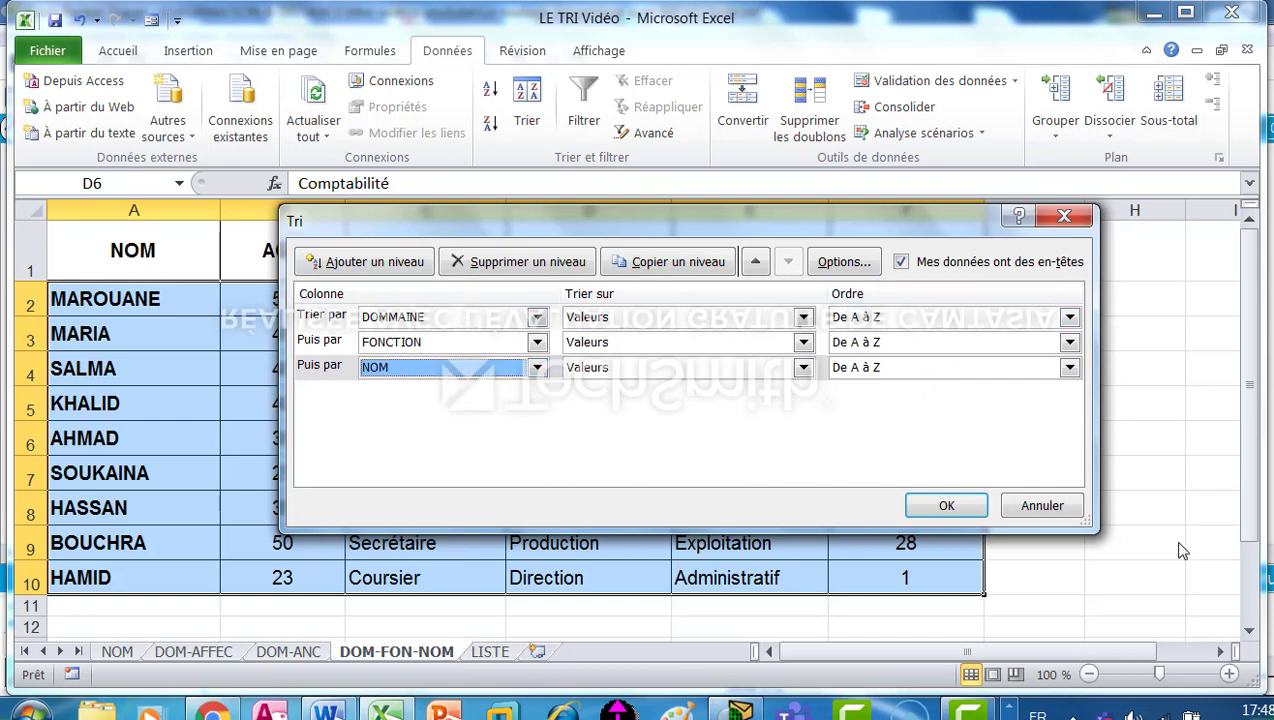
pyautogui.click(943, 507)
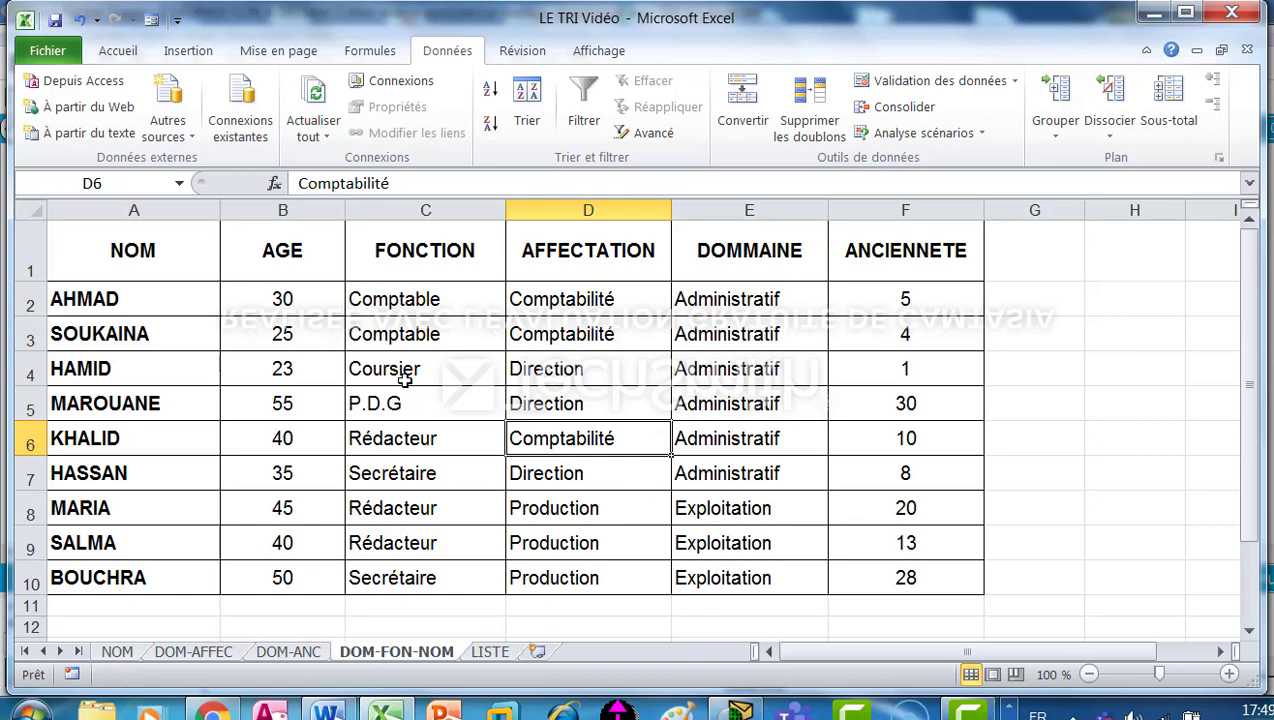
# Review the sorted DOM-FON-NOM table by selecting the FONCTION and DOMMAINE cells of the Administratif group.
pyautogui.moveTo(414, 300); pyautogui.dragTo(428, 458)
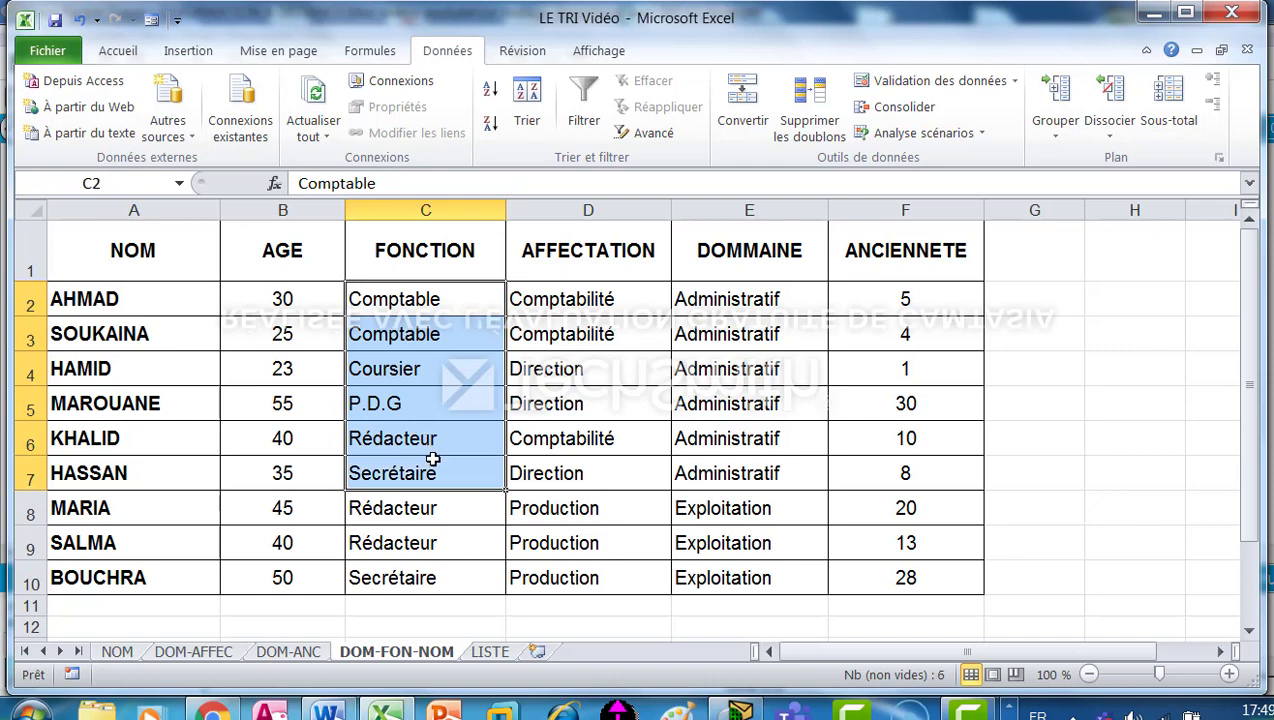
pyautogui.keyDown('ctrl'); pyautogui.moveTo(736, 301); pyautogui.dragTo(725, 482); pyautogui.keyUp('ctrl')
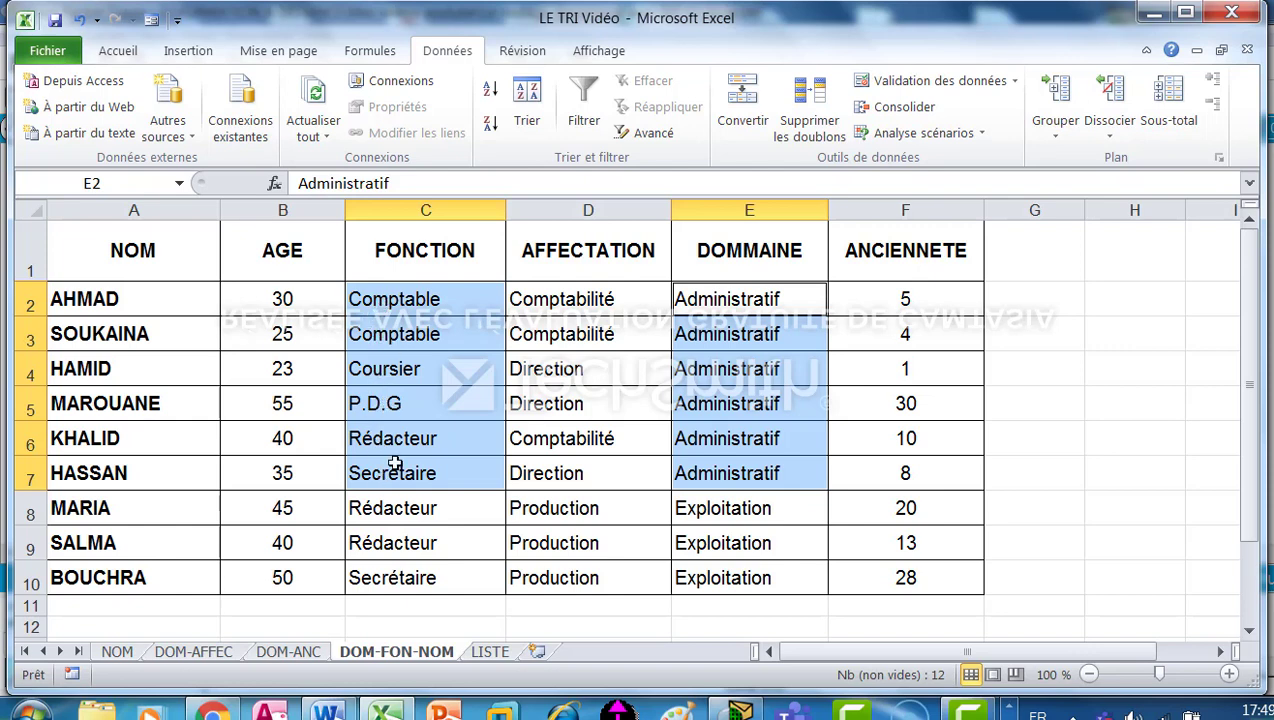
pyautogui.click(558, 434)
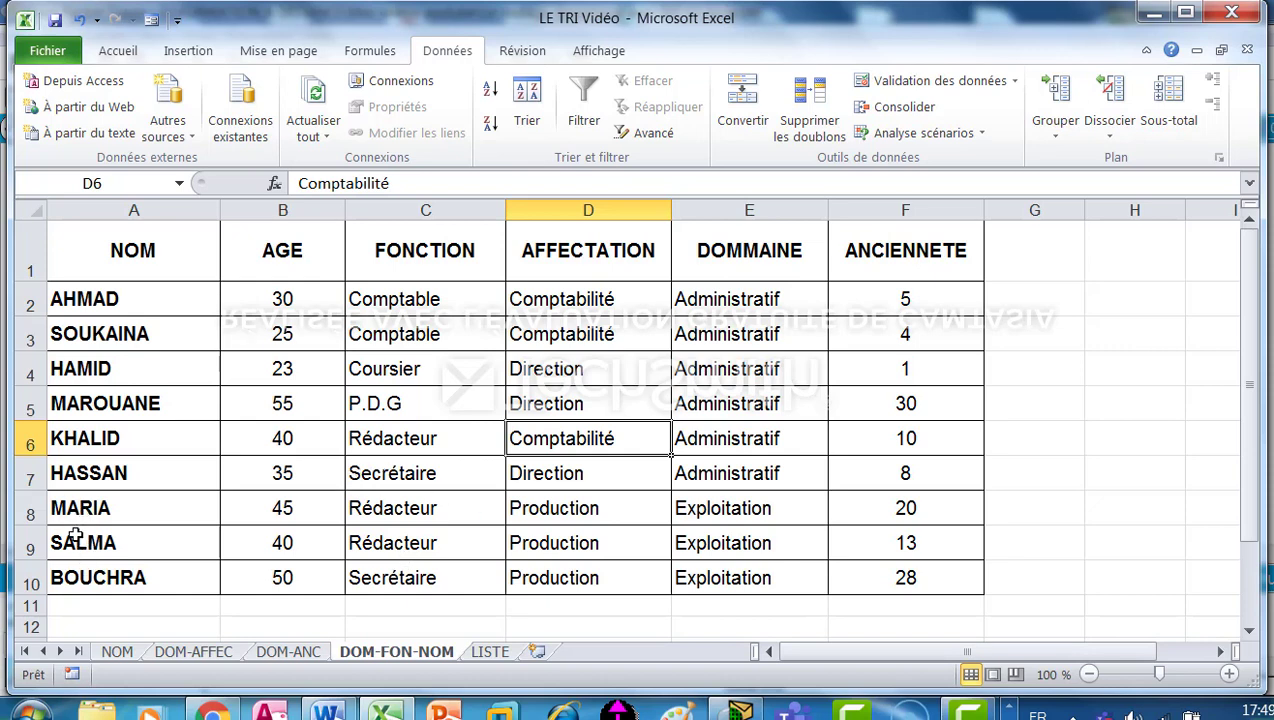
pyautogui.click(540, 392)
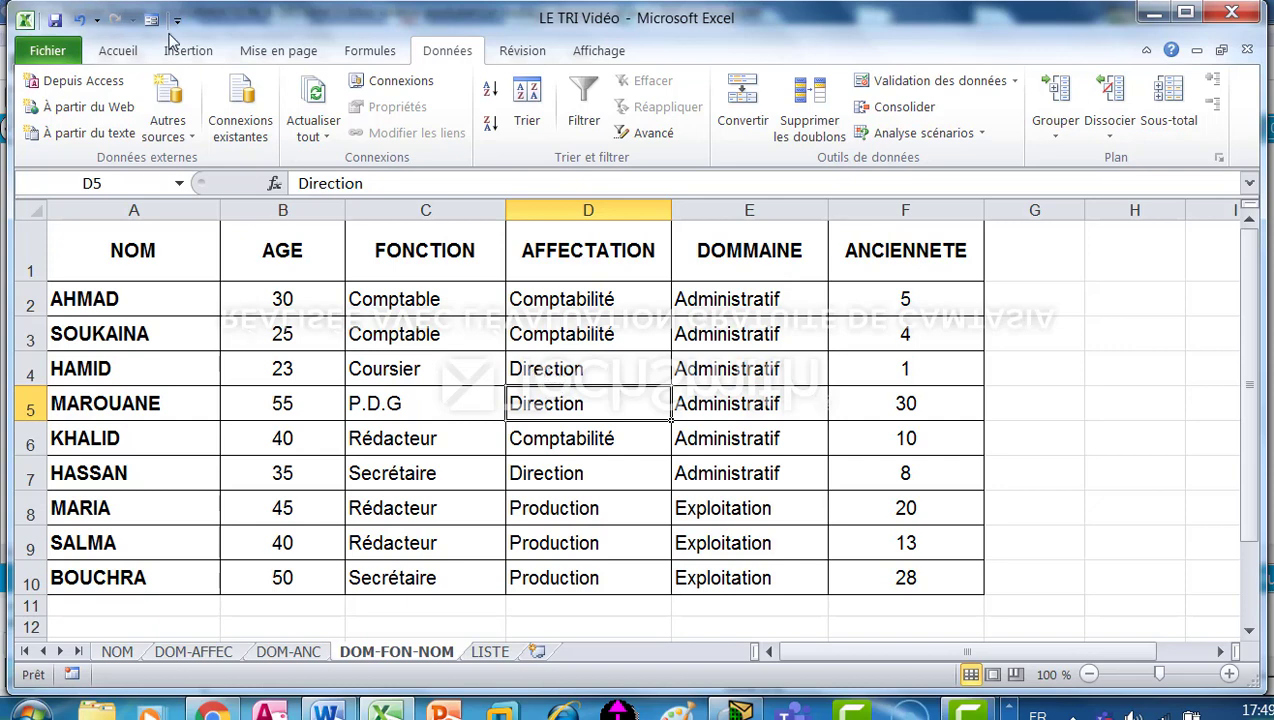
# Sort the LISTE sheet's table by the NOM column from A to Z.
pyautogui.click(490, 651)
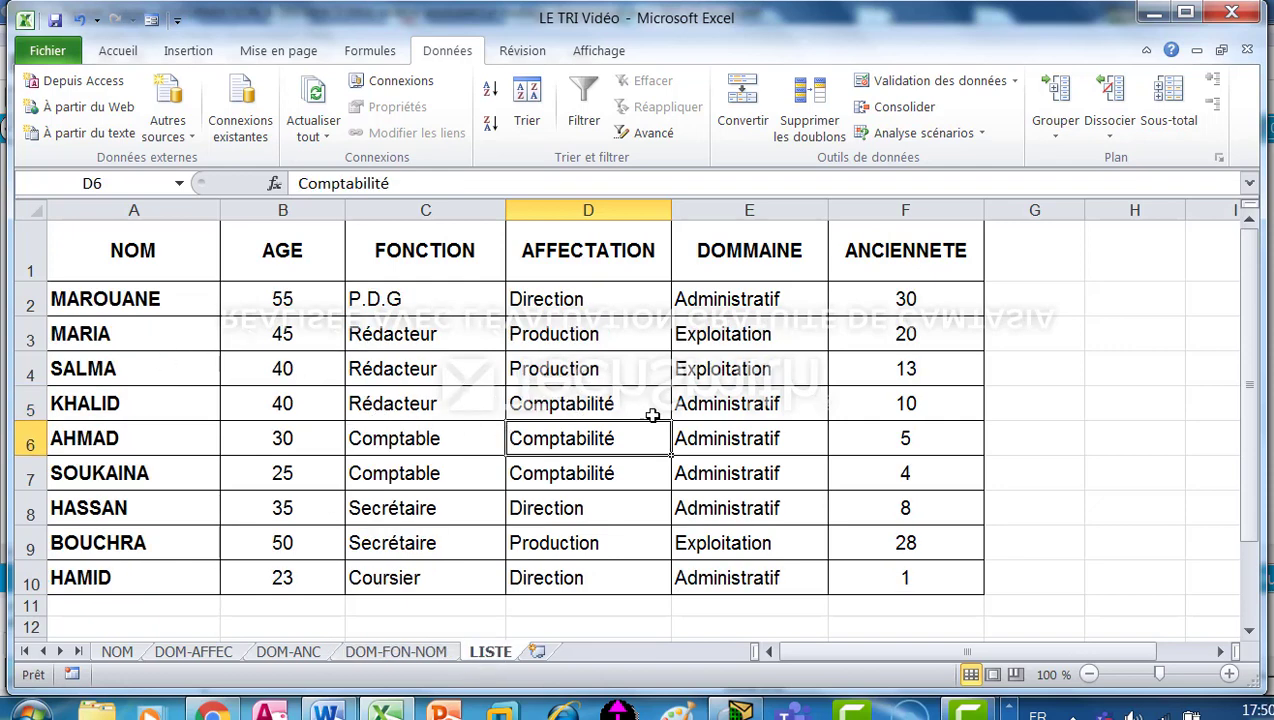
pyautogui.click(576, 413)
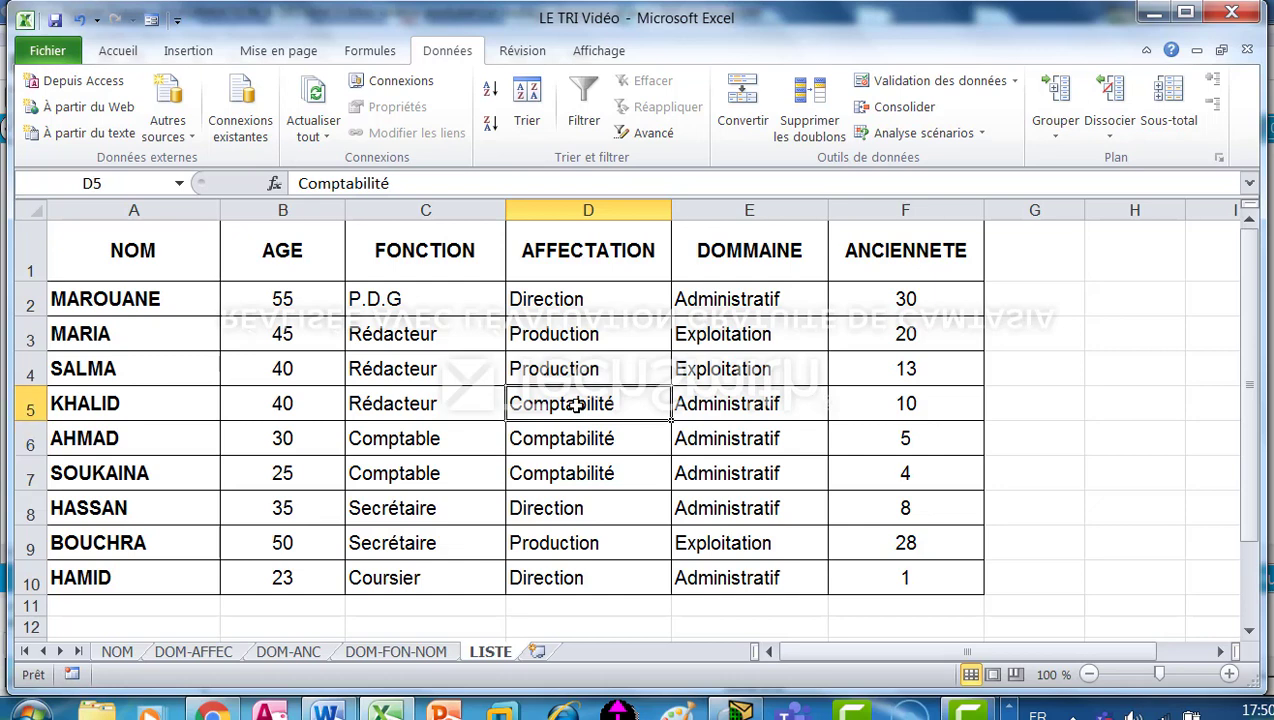
pyautogui.click(545, 375)
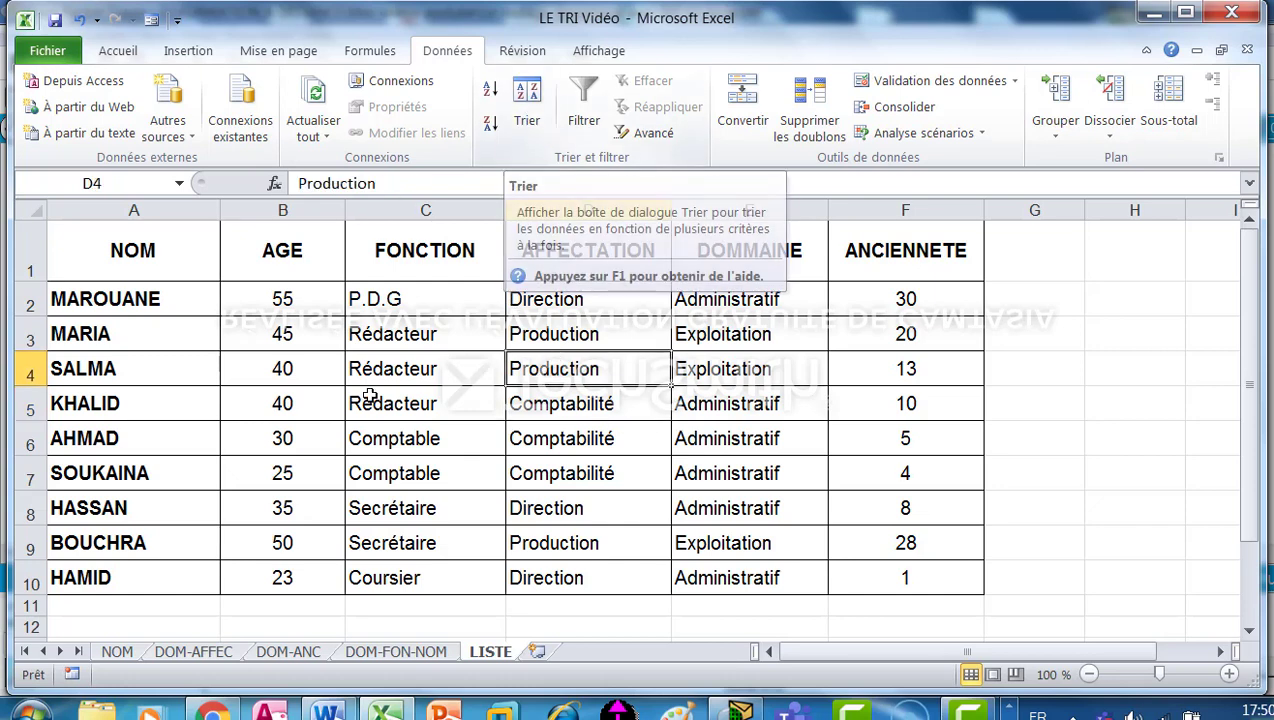
pyautogui.click(529, 93)
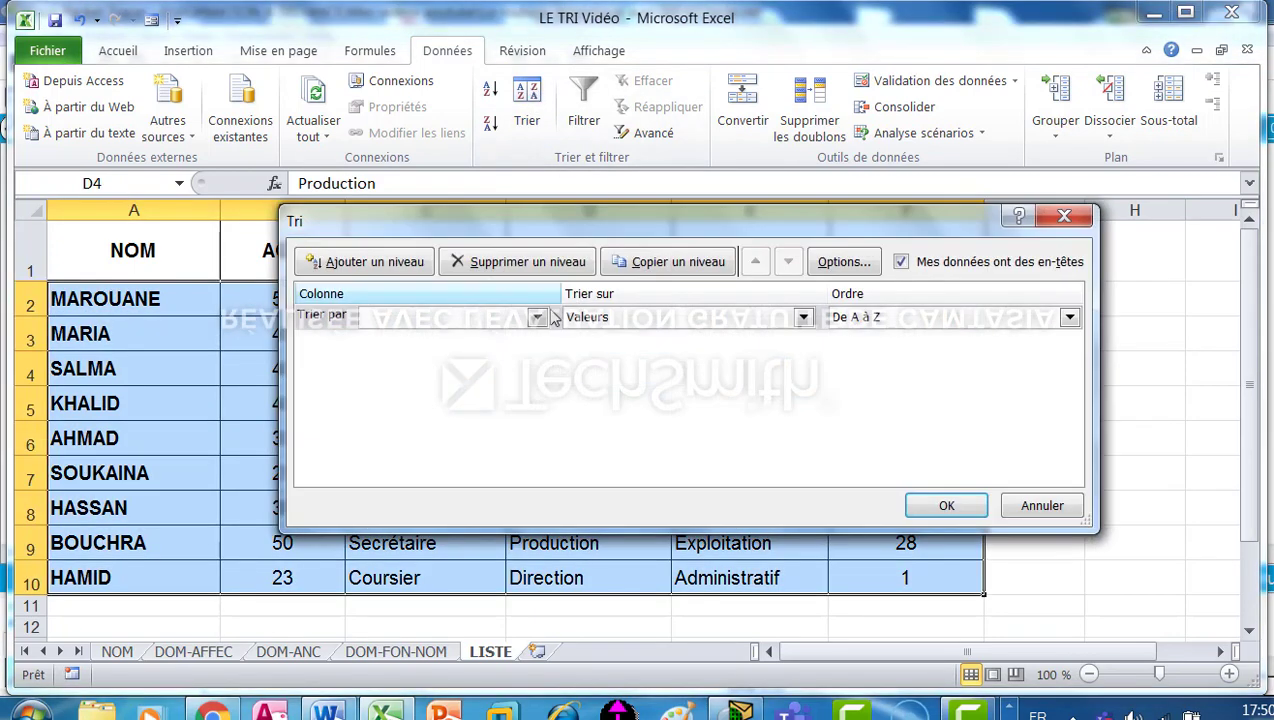
pyautogui.click(541, 325)
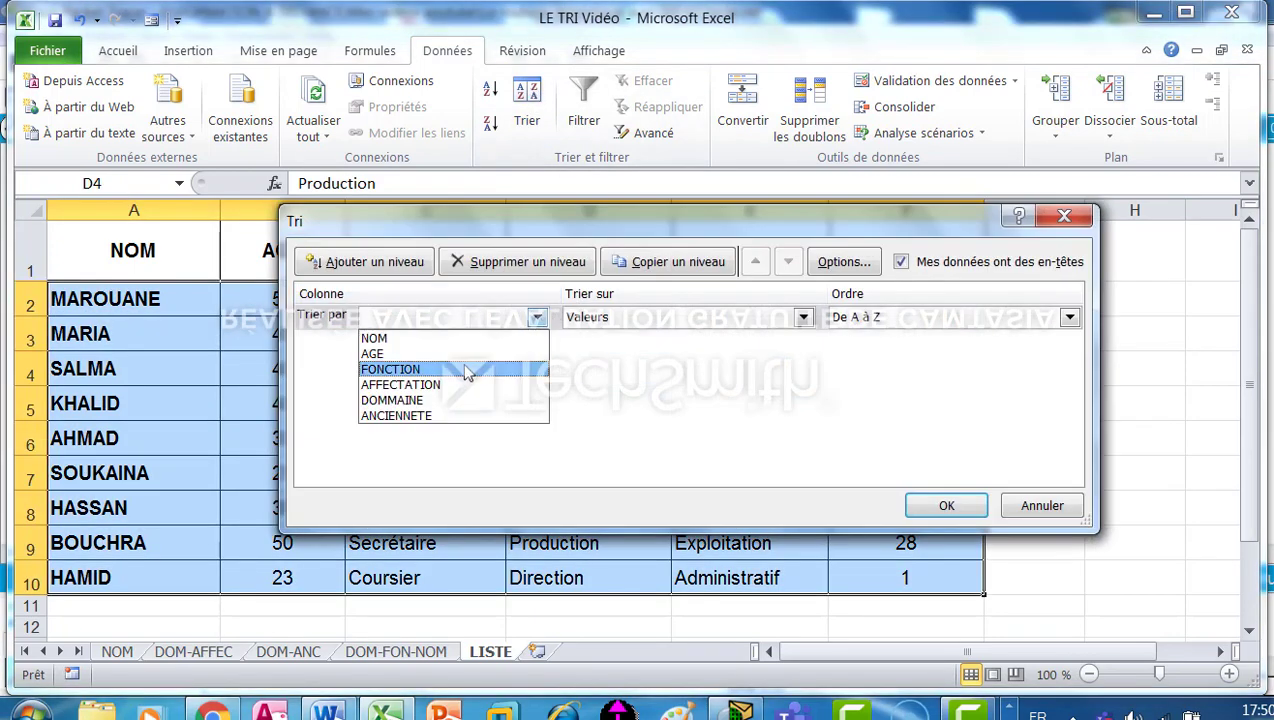
pyautogui.click(465, 340)
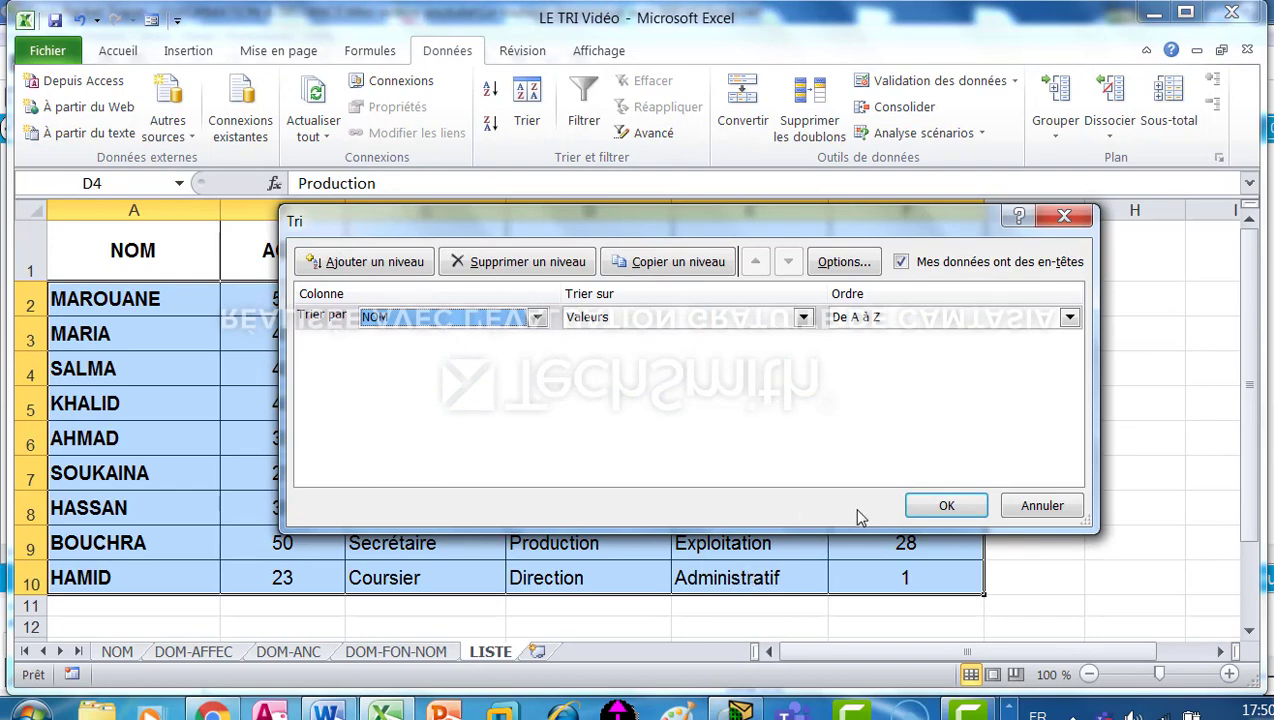
pyautogui.click(946, 505)
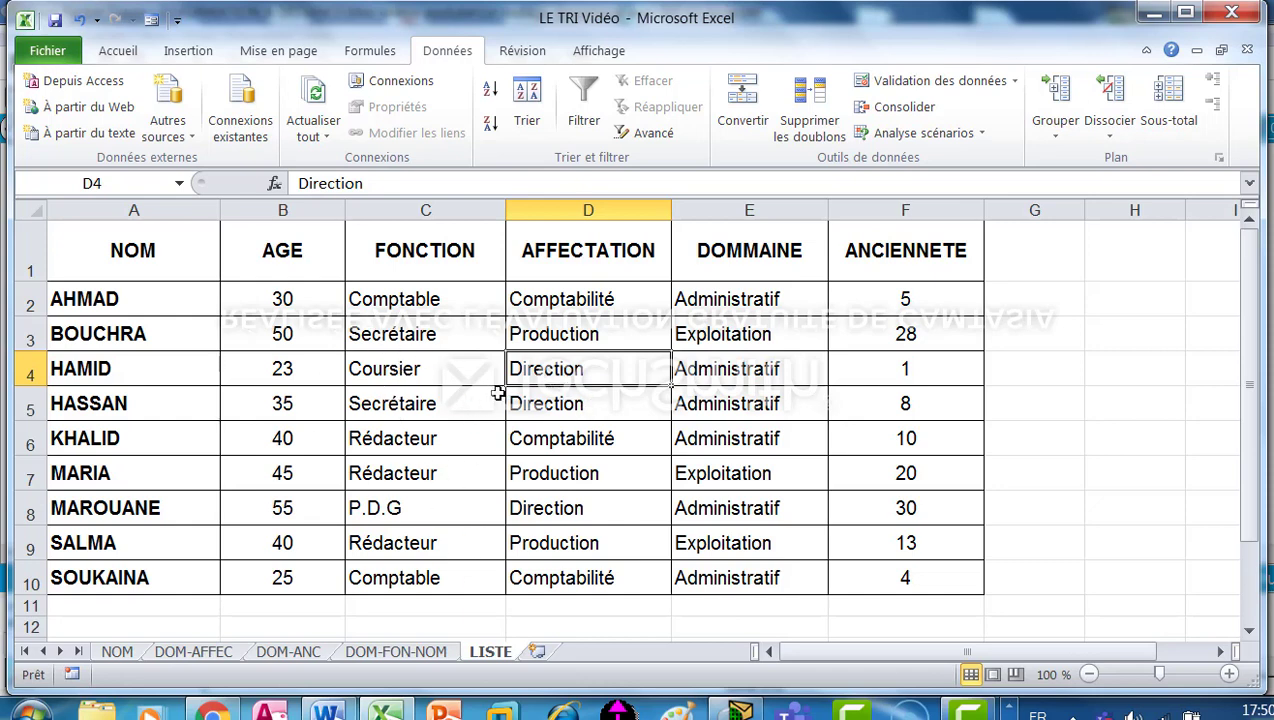
# Reopen the custom sort for the LISTE table and change its sort column to FONCTION.
pyautogui.click(442, 368)
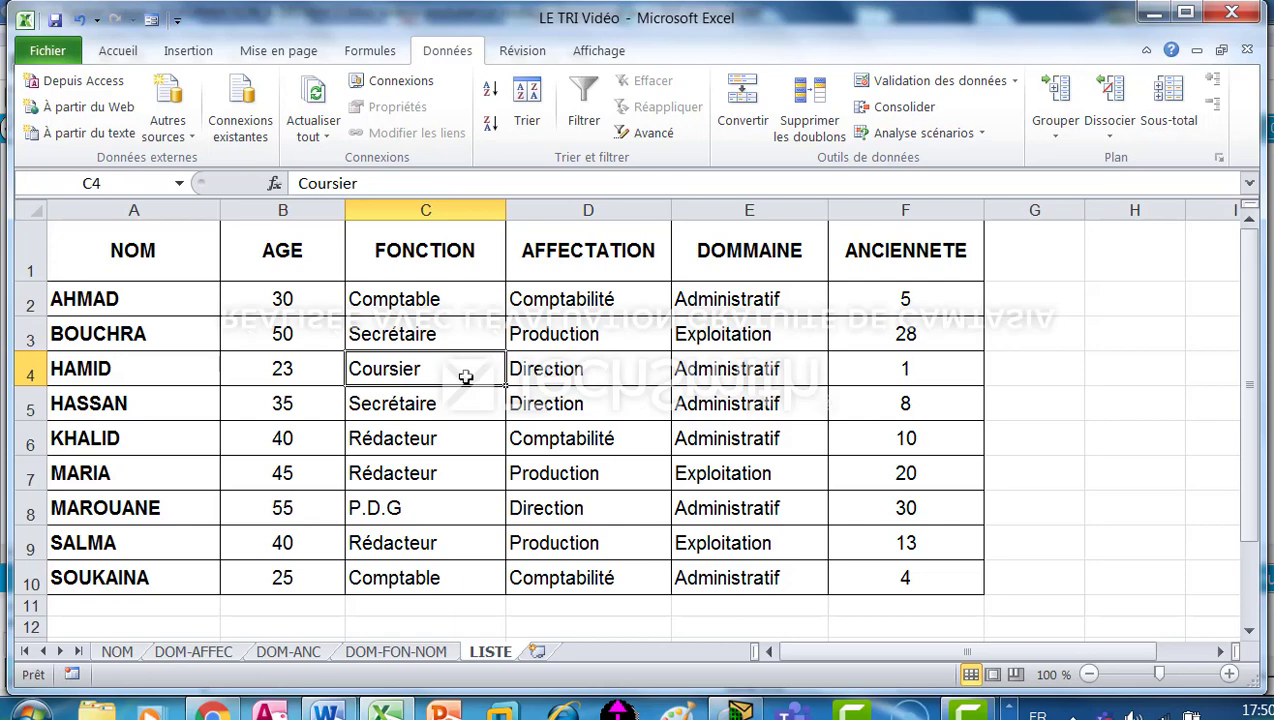
pyautogui.click(524, 102)
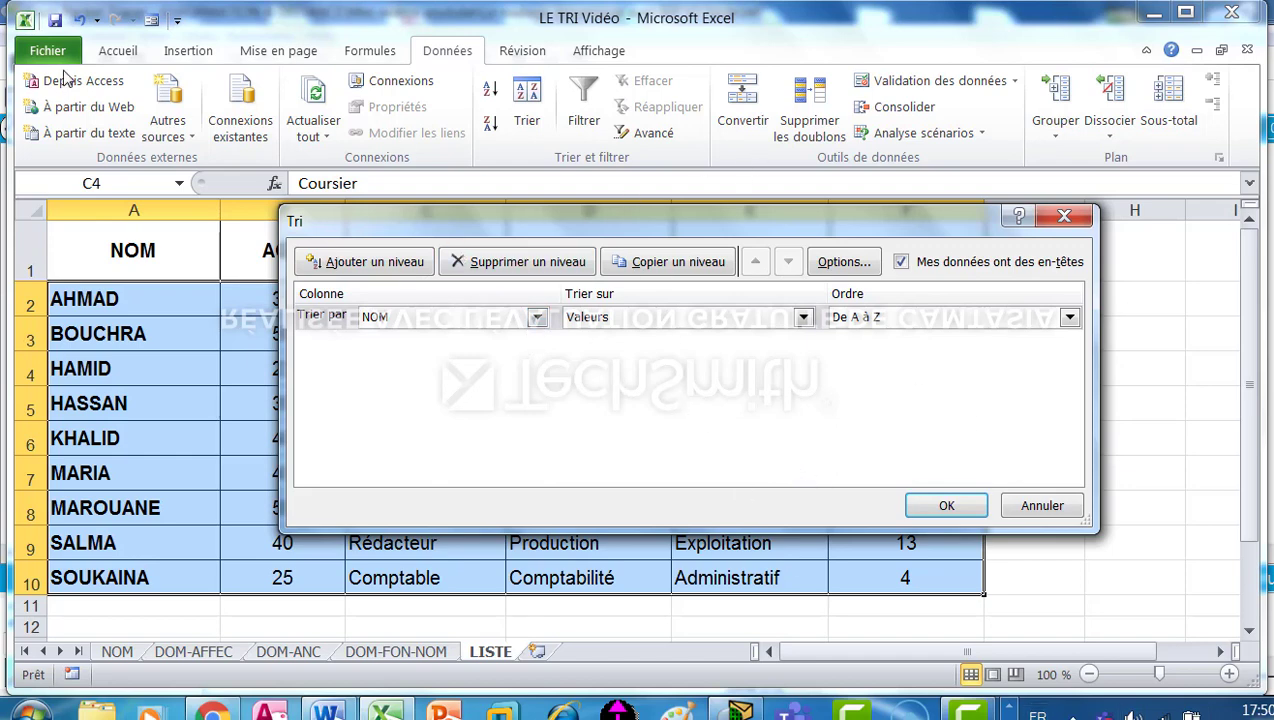
pyautogui.moveTo(399, 215); pyautogui.dragTo(393, 161)
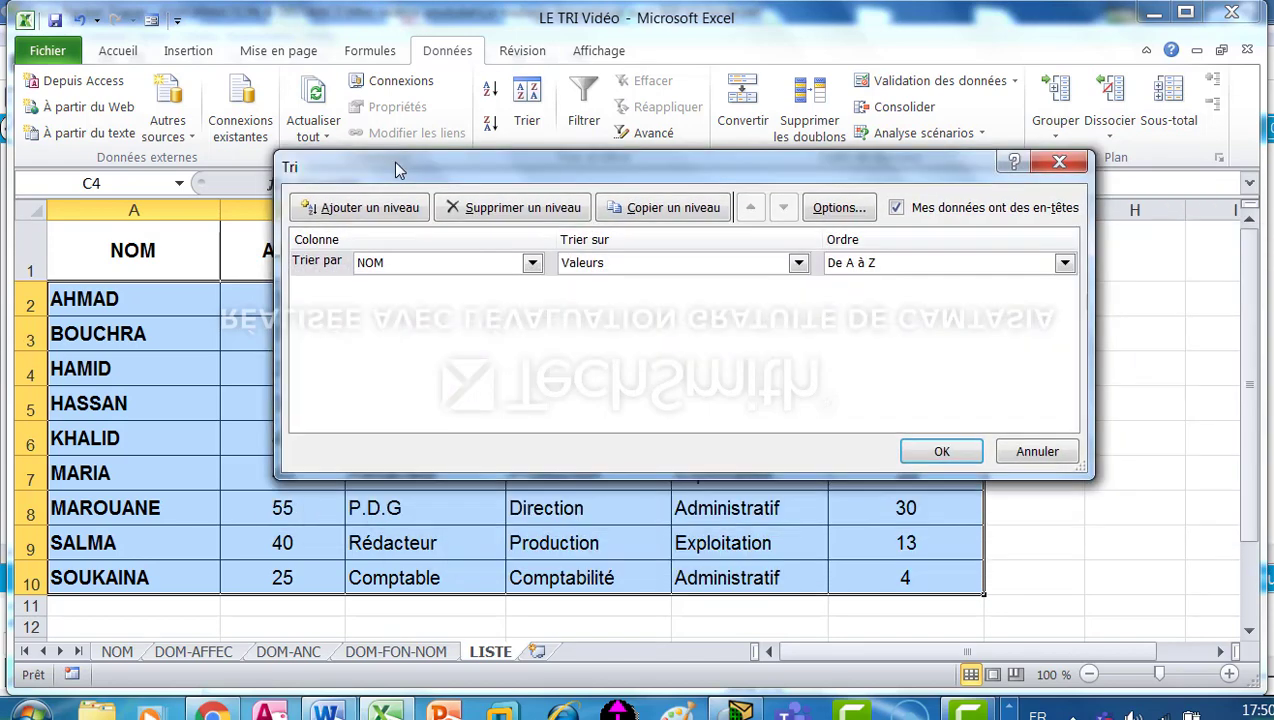
pyautogui.click(533, 263)
pyautogui.click(414, 313)
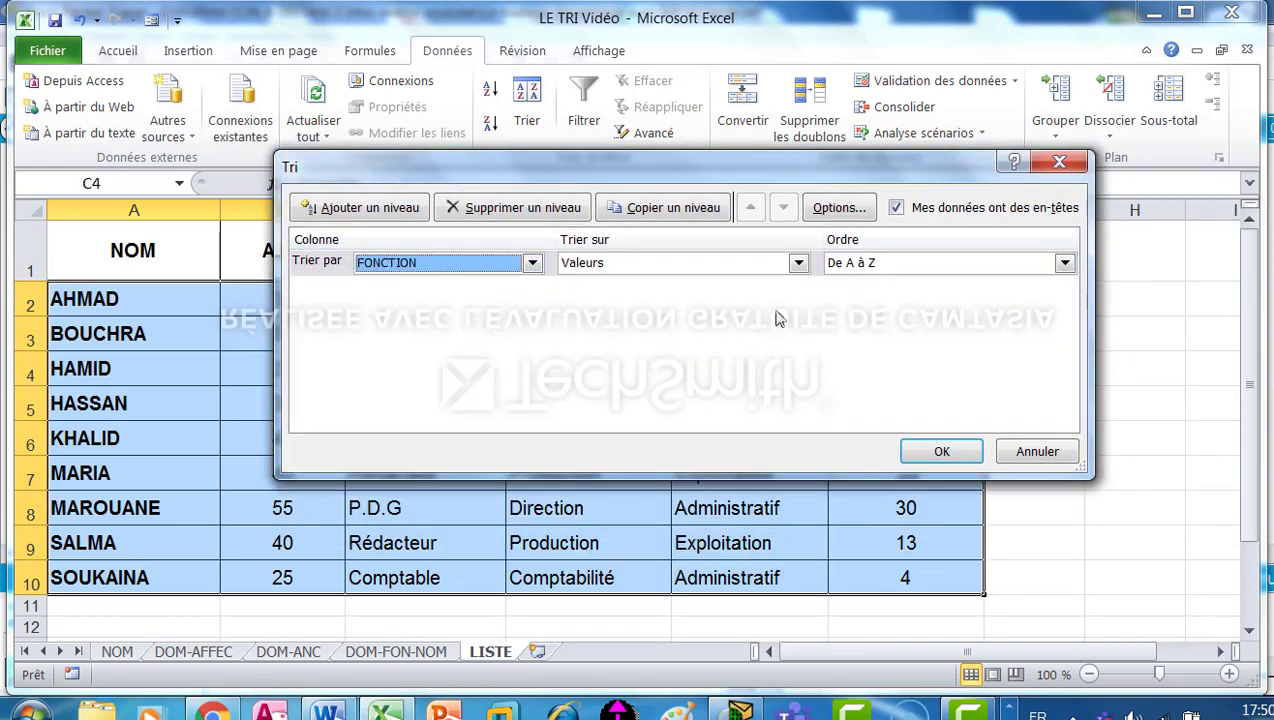
pyautogui.click(1064, 264)
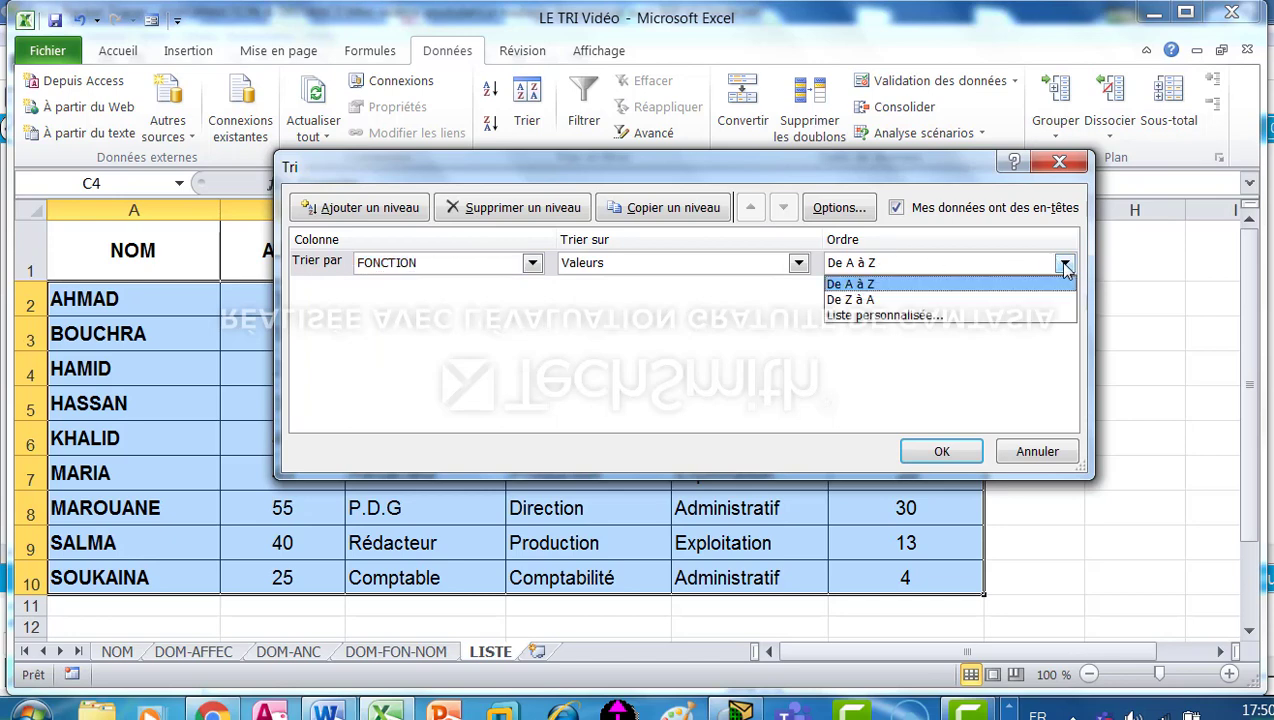
pyautogui.click(883, 317)
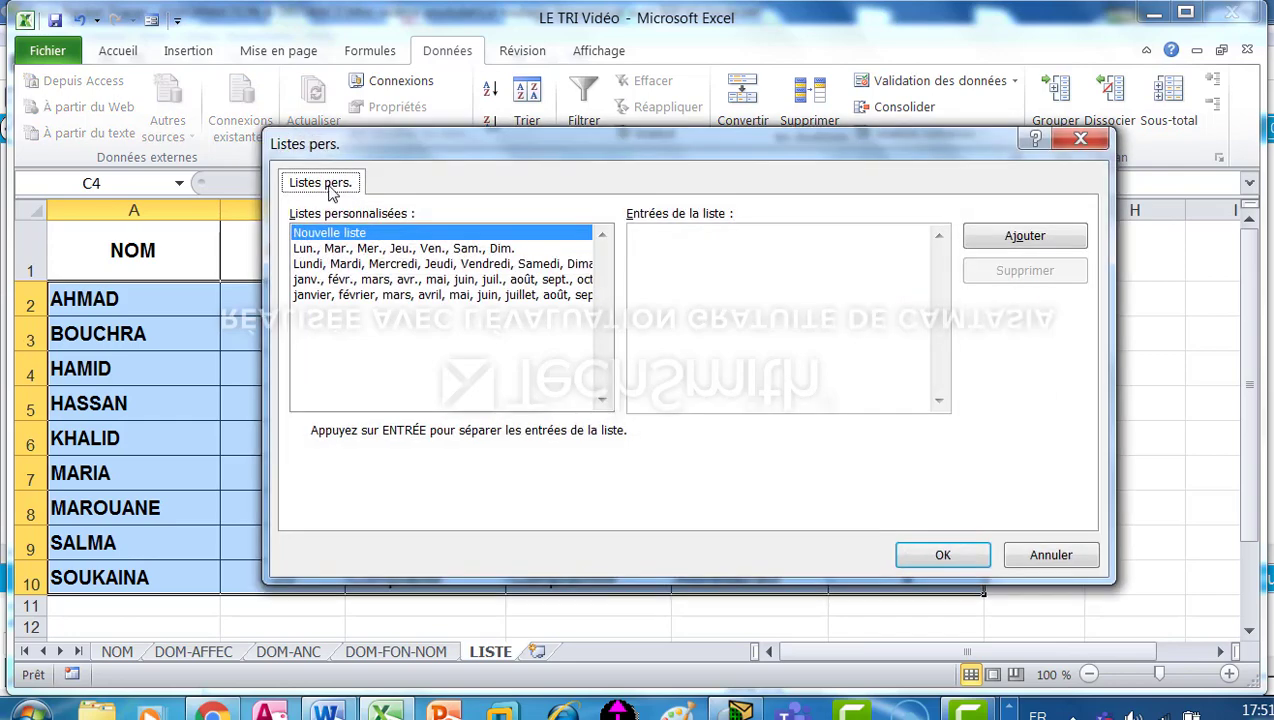
pyautogui.moveTo(395, 144); pyautogui.dragTo(554, 150)
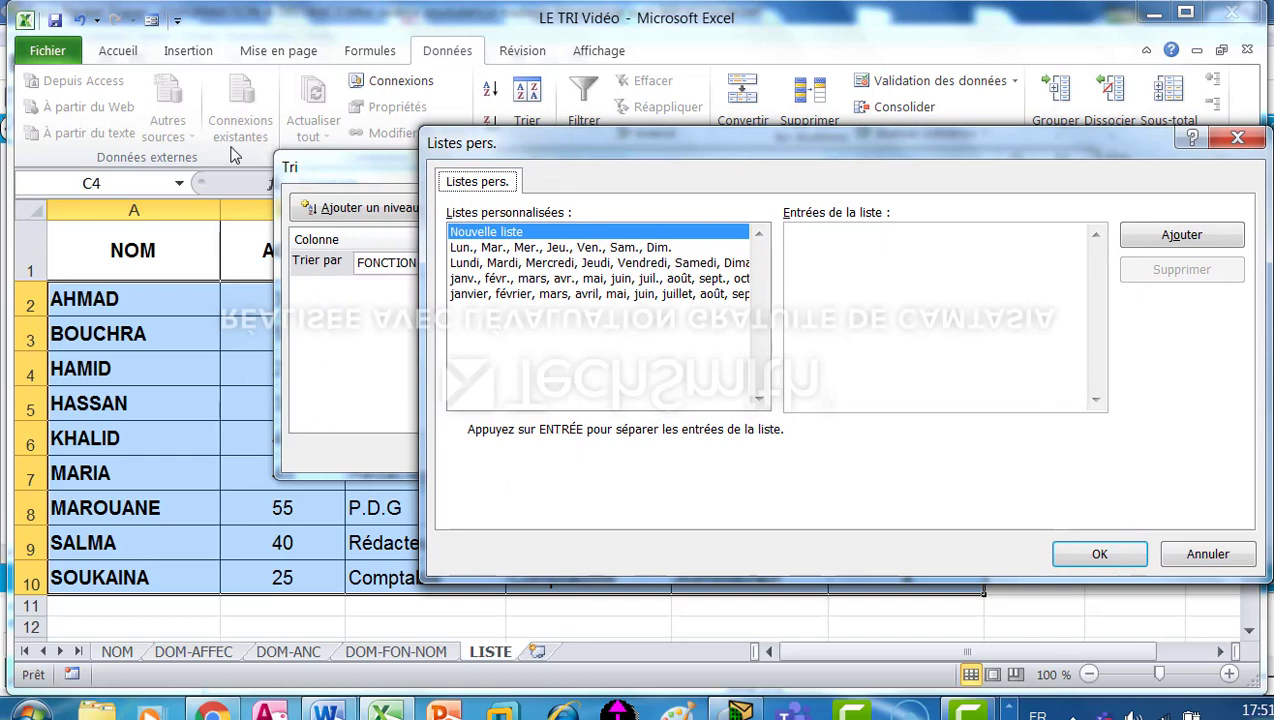
pyautogui.click(1237, 140)
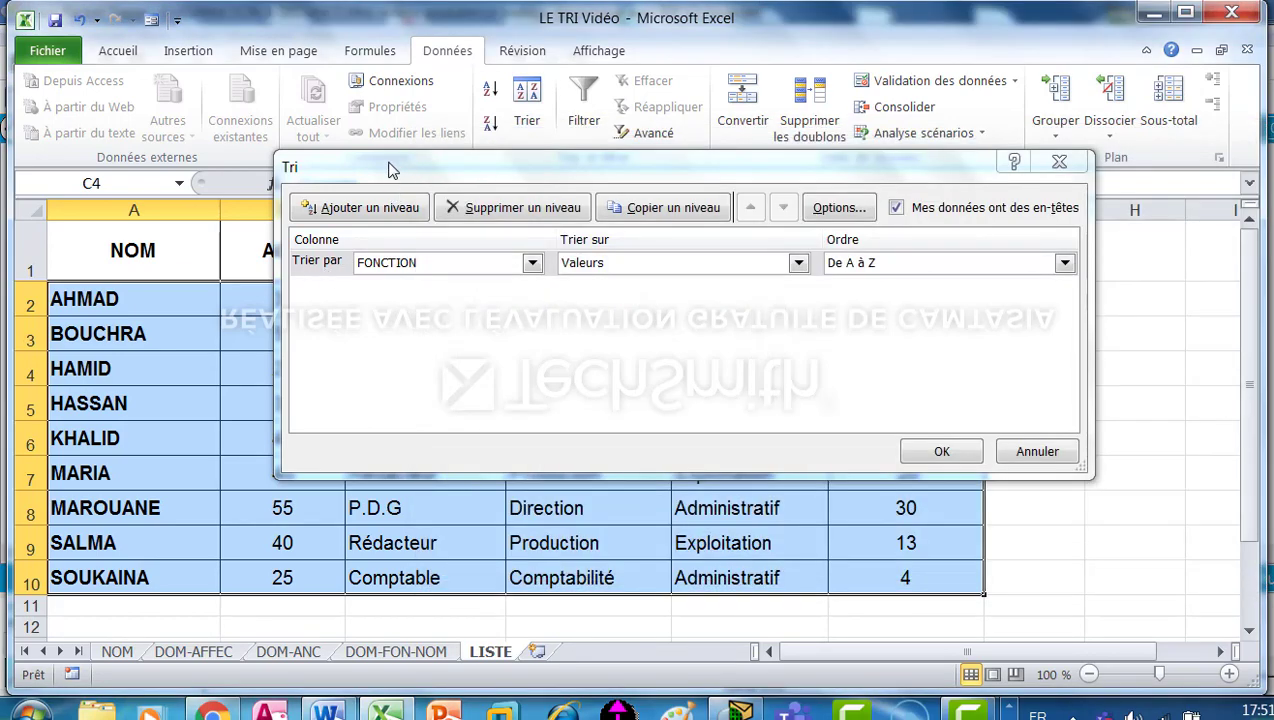
# Choose a custom list as the sort order for the FONCTION level.
pyautogui.moveTo(393, 168); pyautogui.dragTo(570, 200)
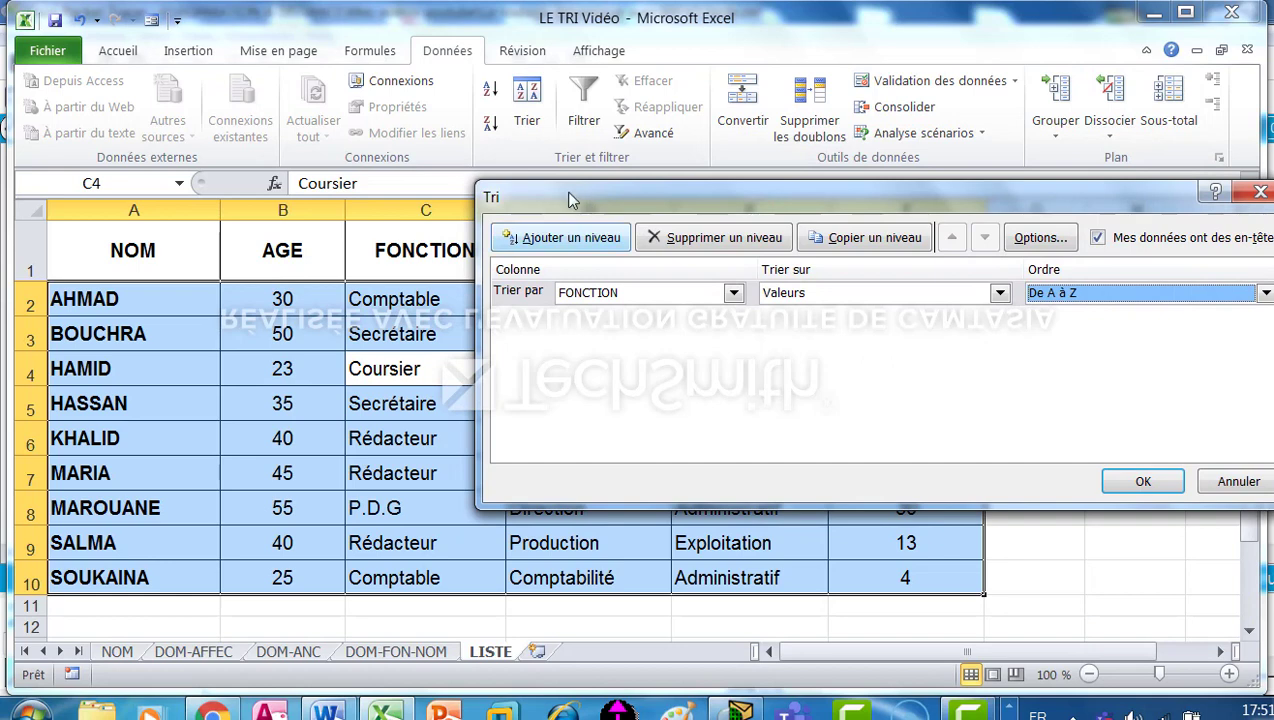
pyautogui.click(1265, 293)
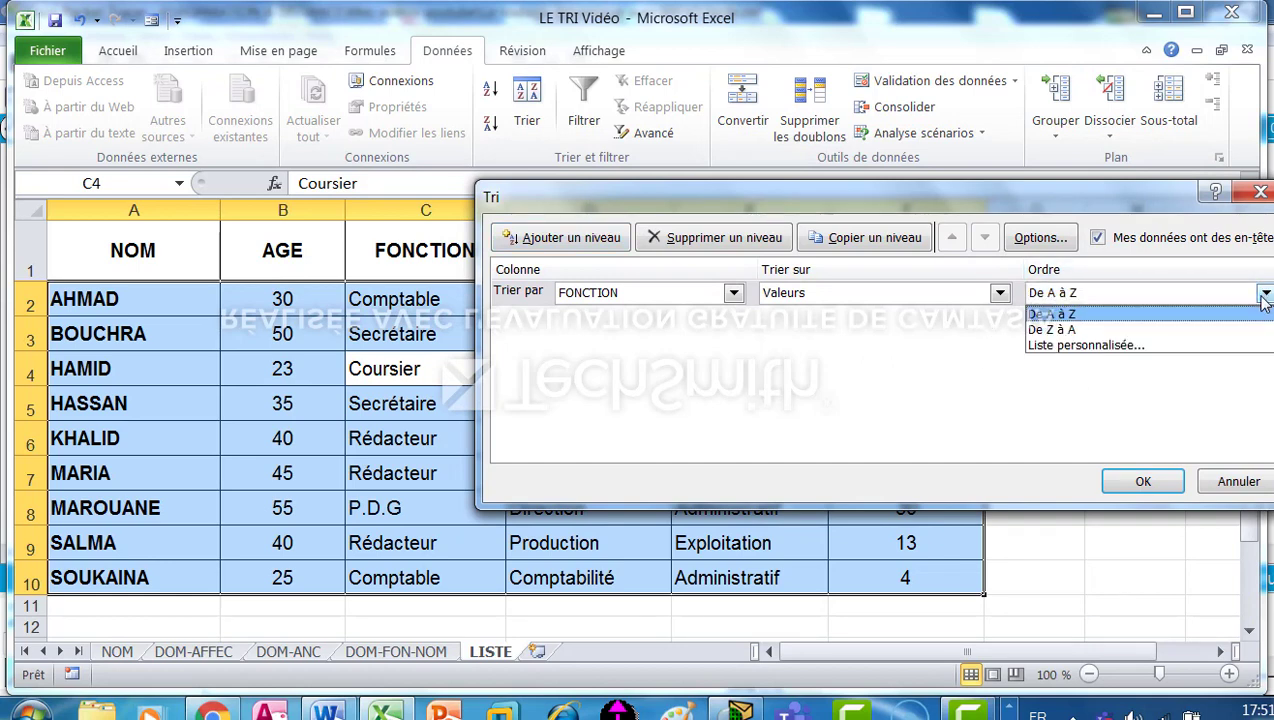
pyautogui.click(1152, 346)
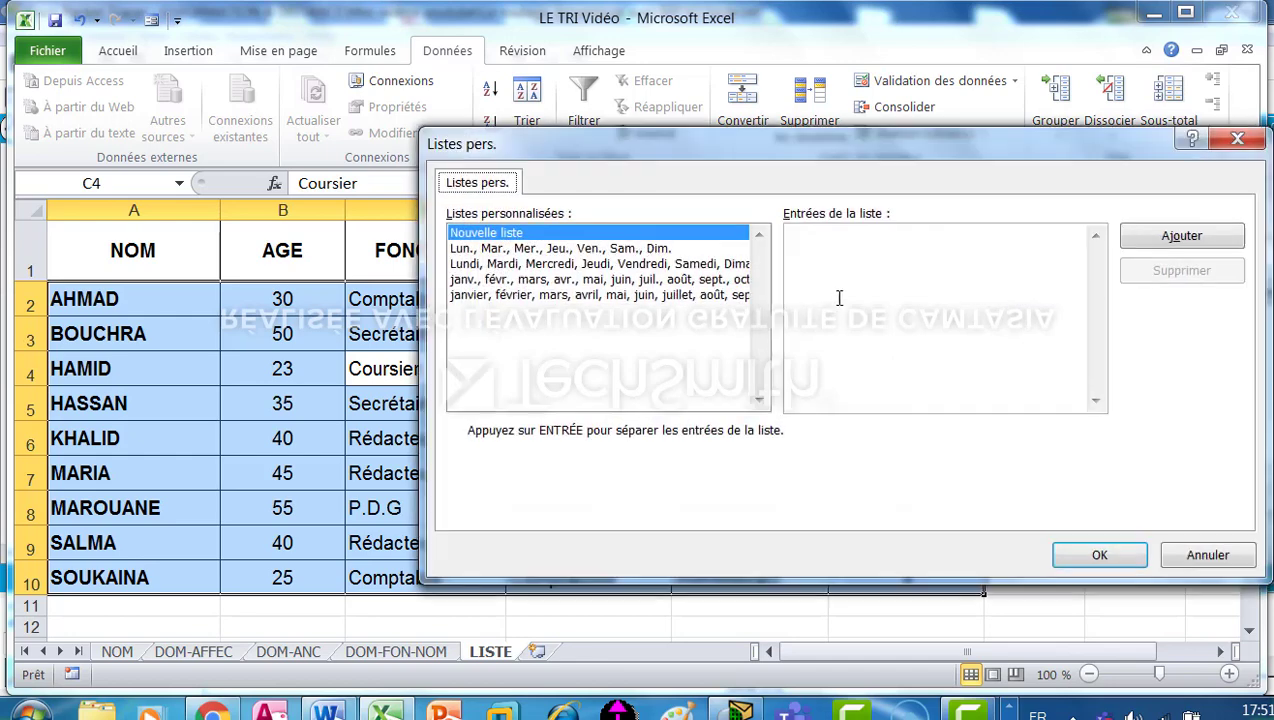
pyautogui.moveTo(643, 143); pyautogui.dragTo(705, 141)
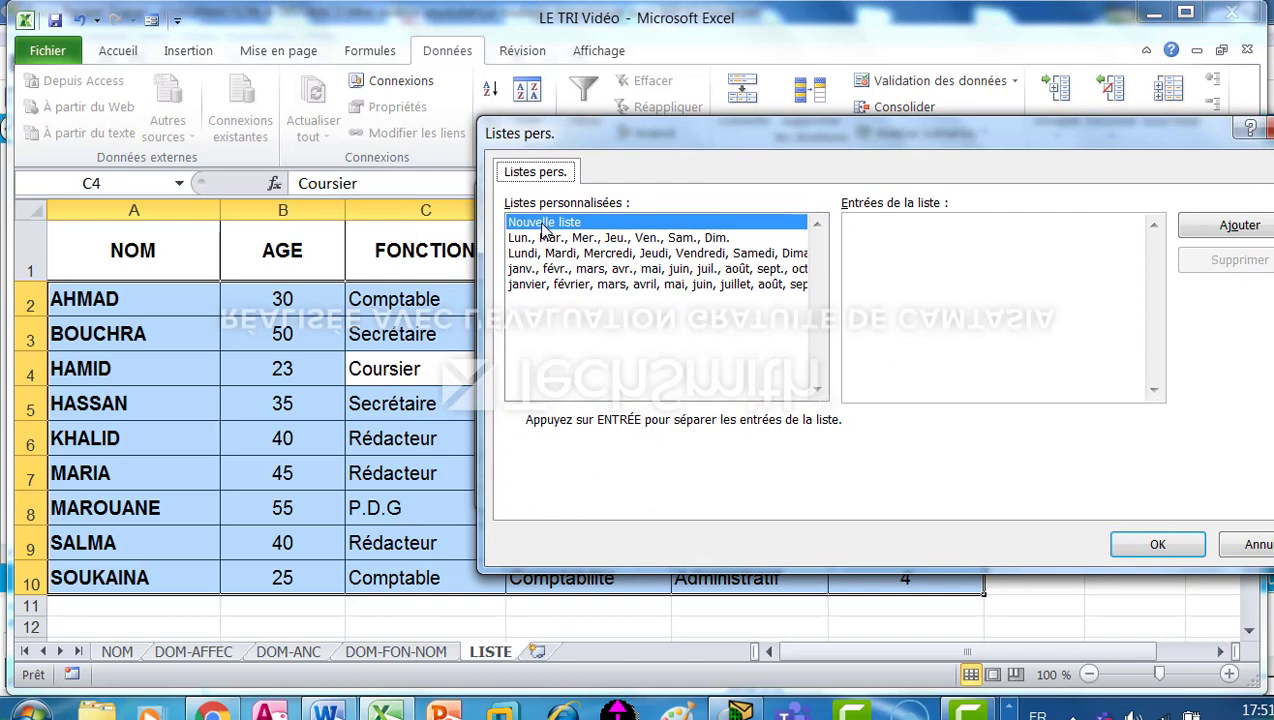
# Add a new custom list with the entries P.D.G, Rédacteur, Comptable, Secrétaire, Coursier.
pyautogui.click(881, 250)
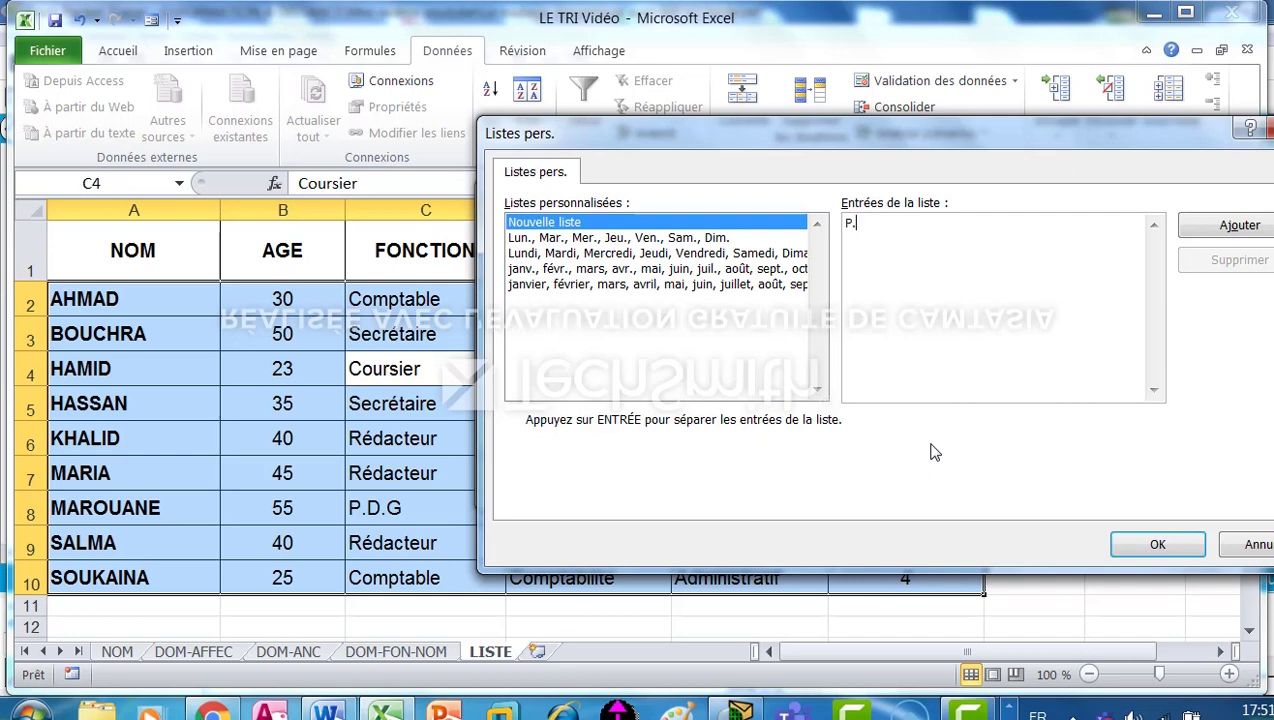
pyautogui.write('D.G')
pyautogui.write(',')
pyautogui.write('Rédacteur')
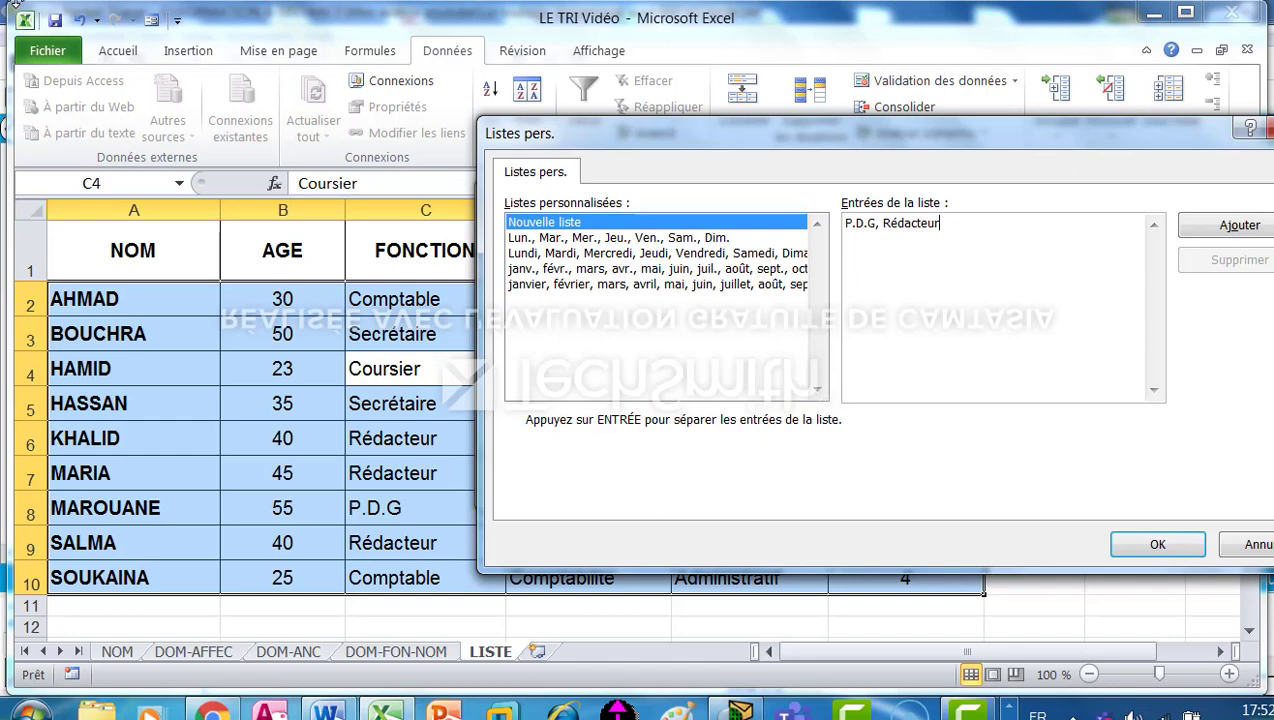
pyautogui.write(', Comptable, ')
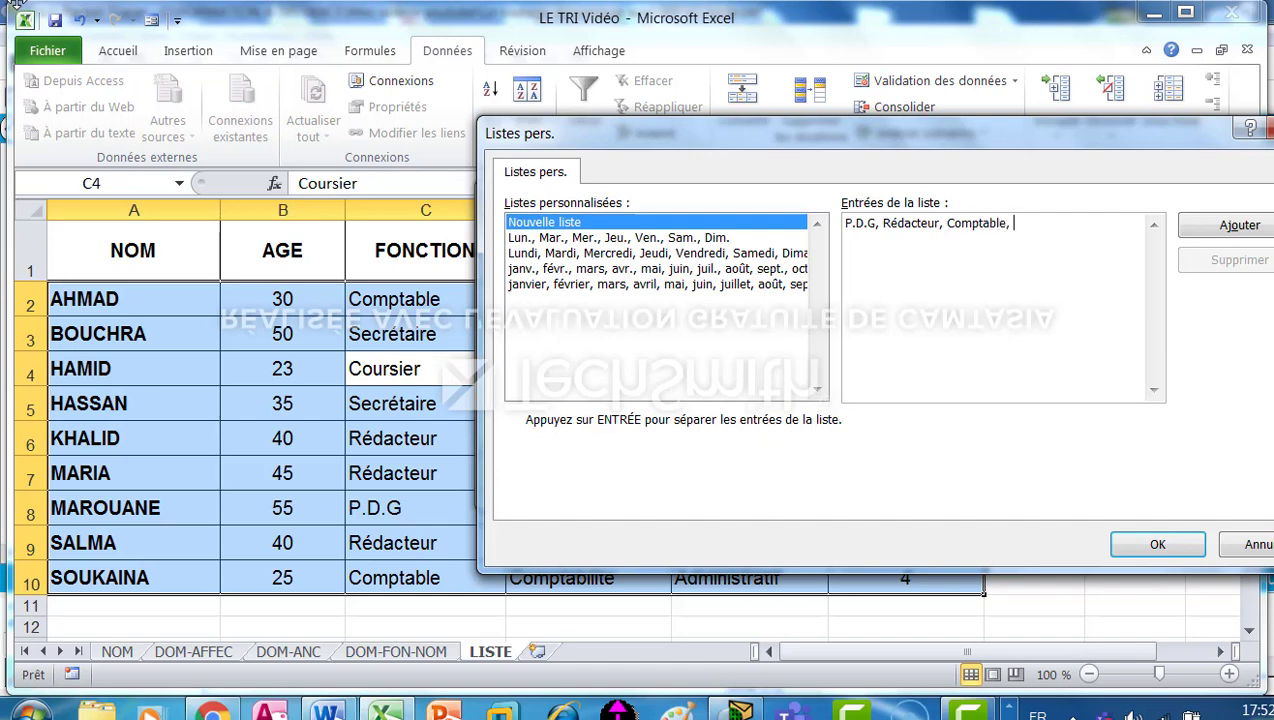
pyautogui.write('Secrétaire, Coursie')
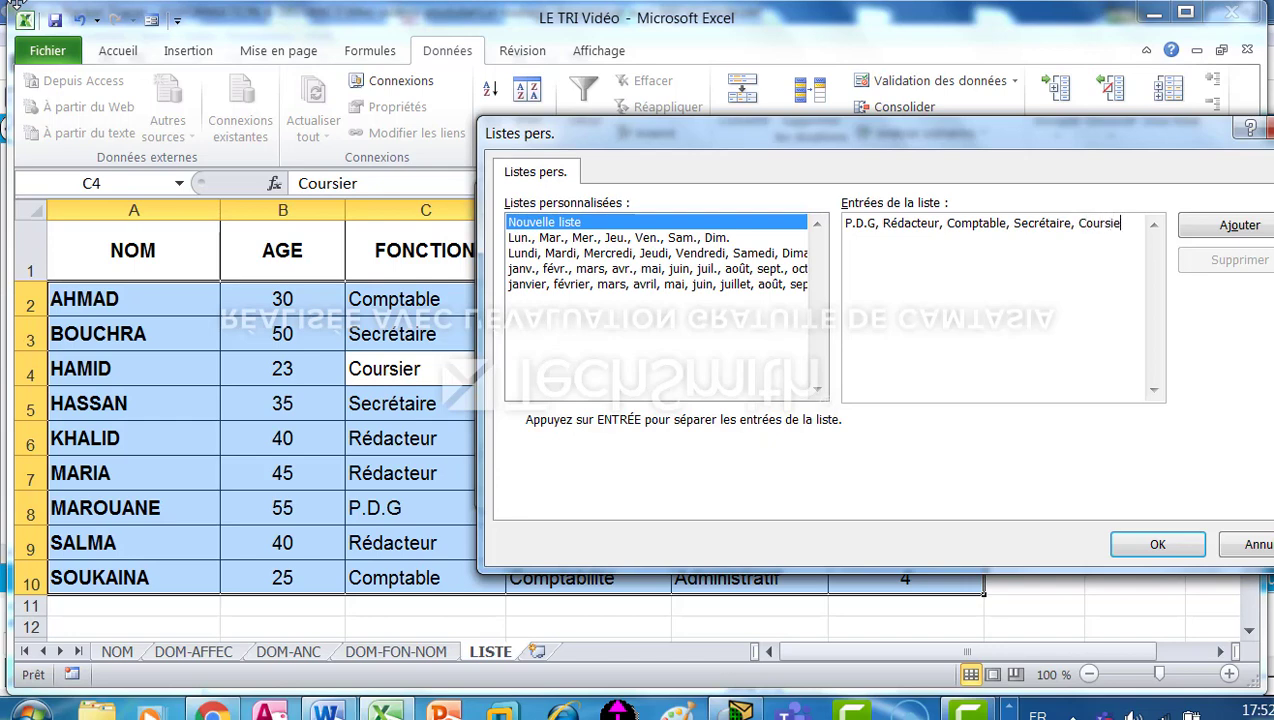
pyautogui.write('r')
pyautogui.click(1232, 226)
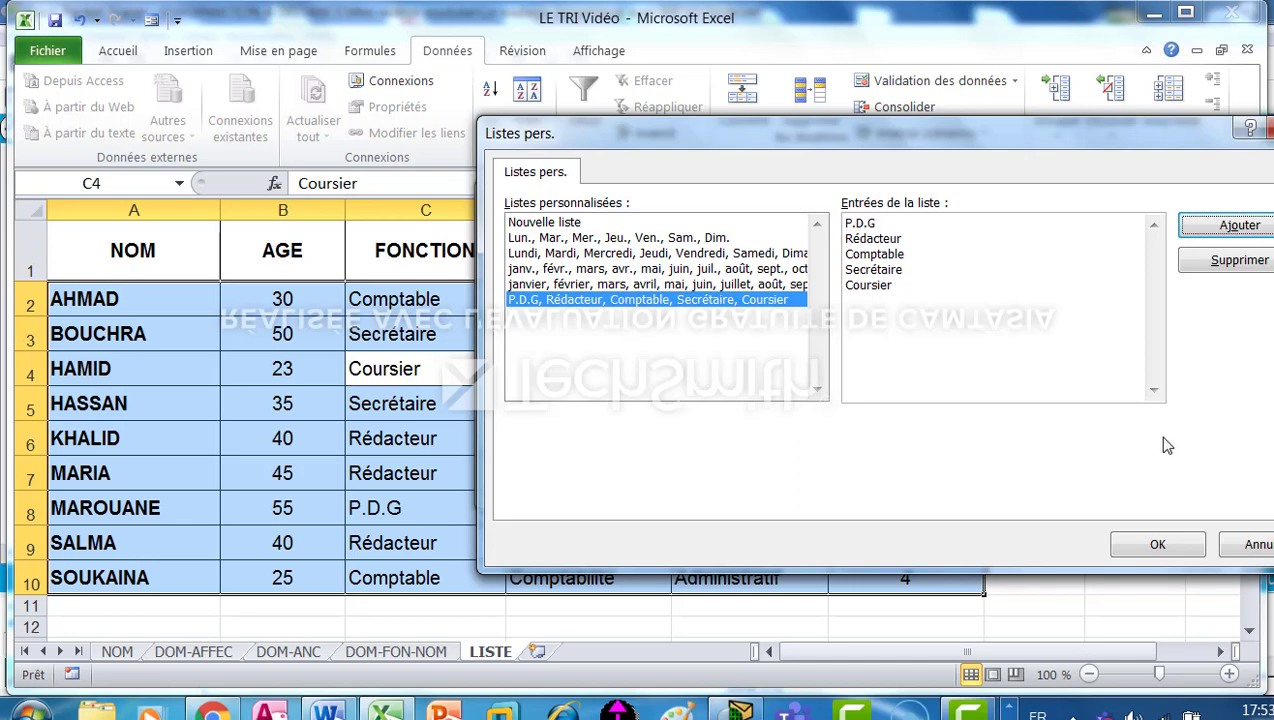
# Confirm the new job-title list as the FONCTION order and apply the sort to the LISTE table.
pyautogui.click(1150, 545)
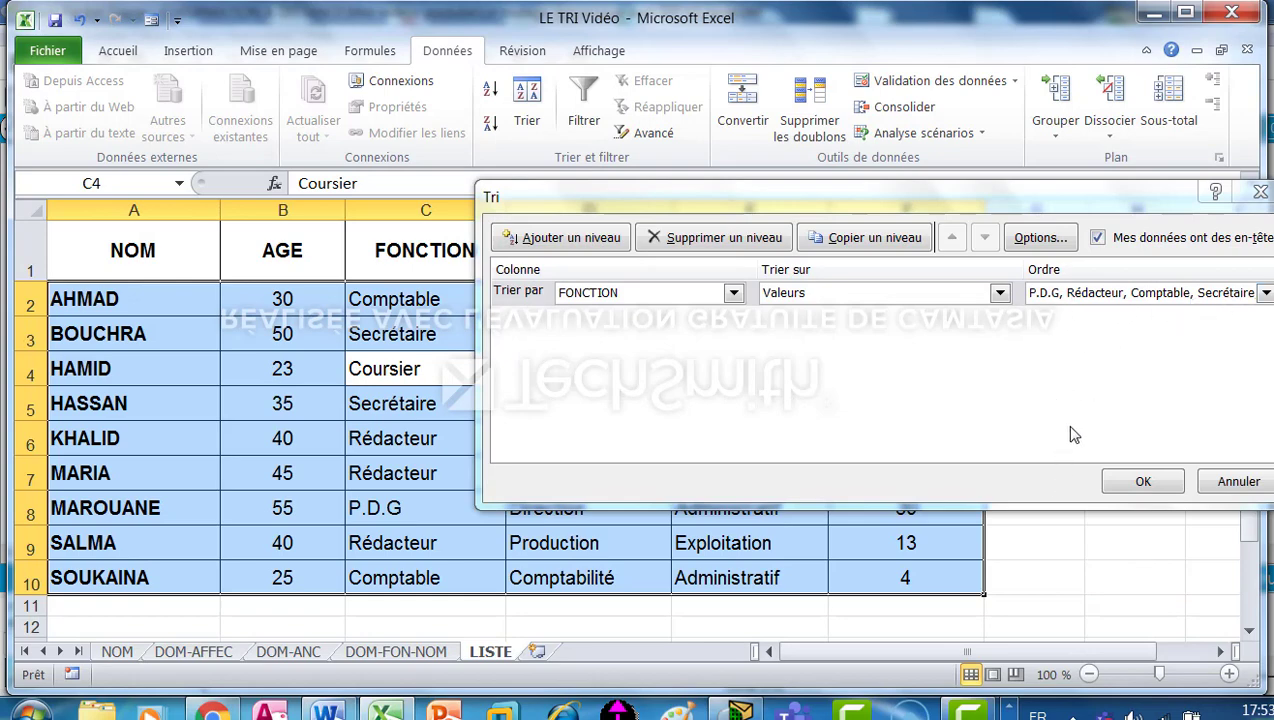
pyautogui.click(1132, 482)
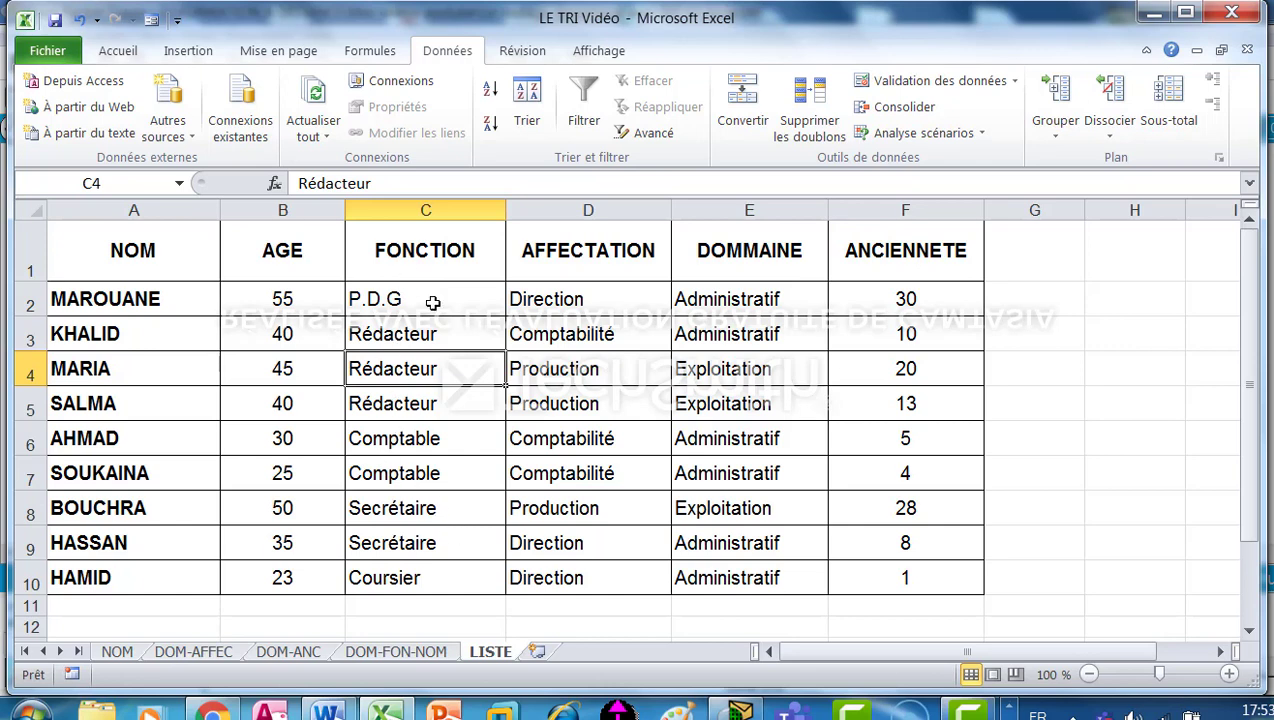
pyautogui.click(578, 412)
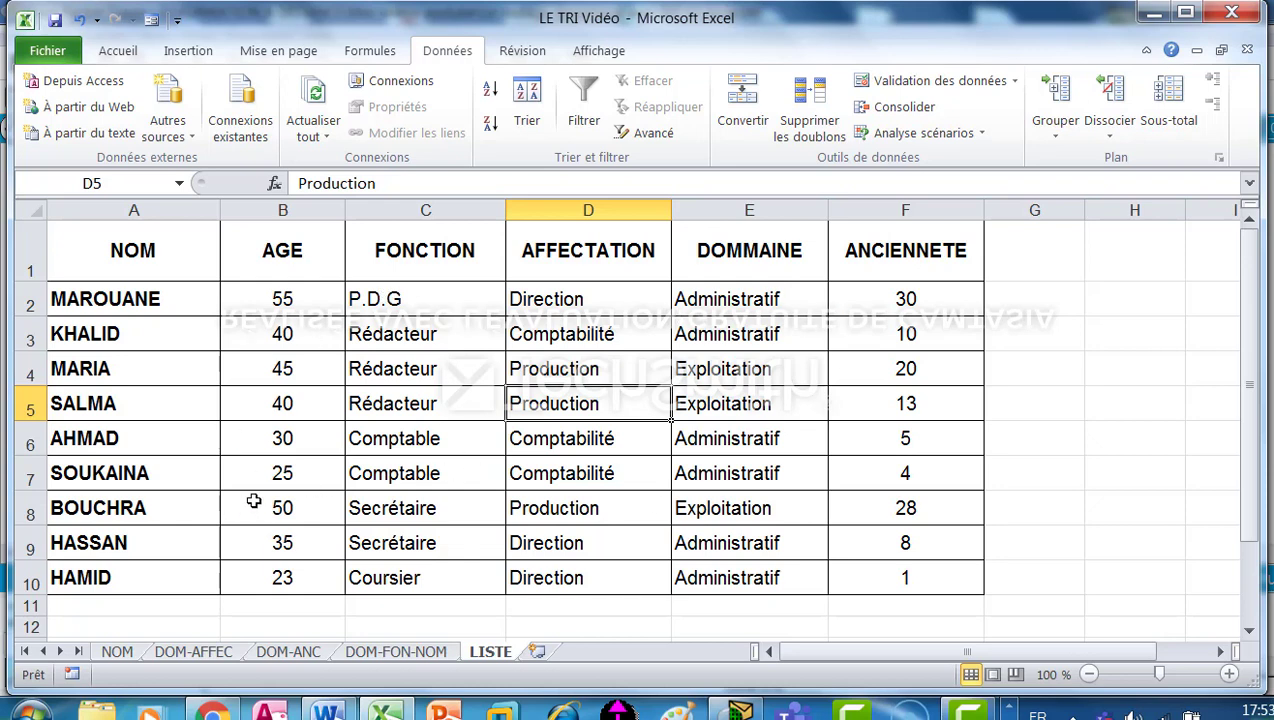
pyautogui.click(600, 372)
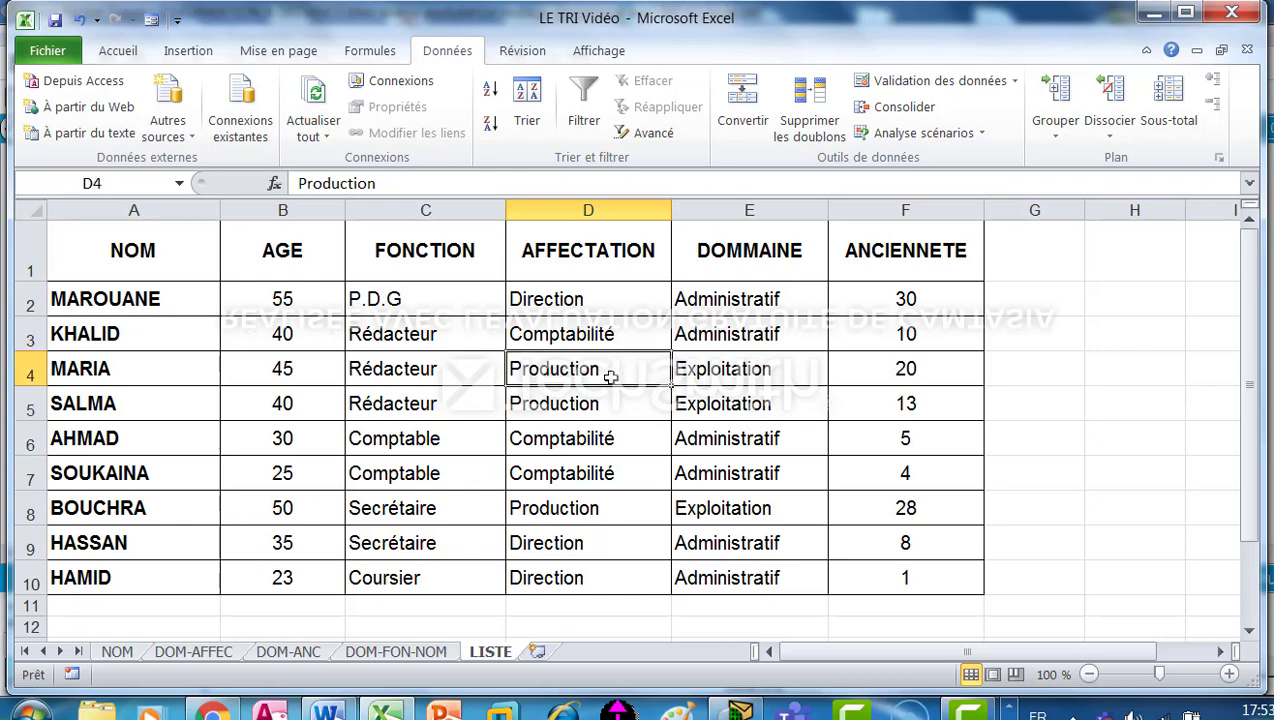